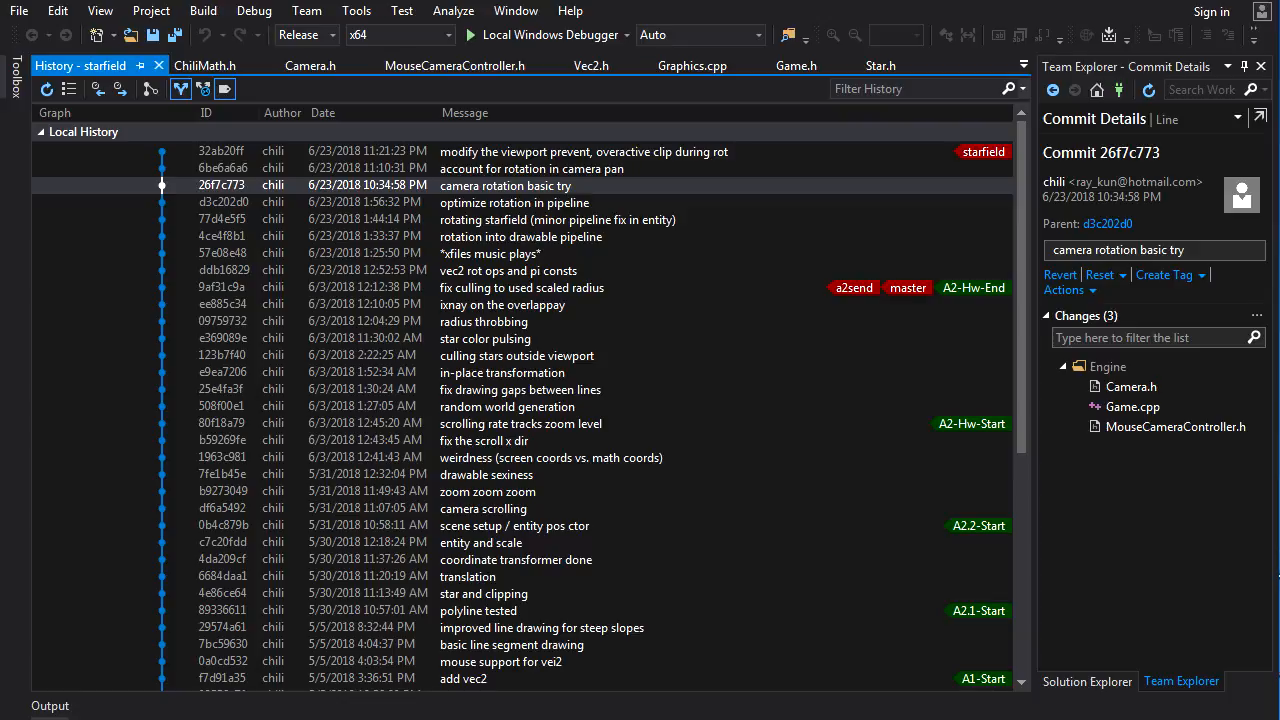
Select the camera rotation basic try commit in the starfield history after stepping through recent commits
{"action": "left_click", "coordinate": [533, 185]}
{"action": "left_click", "coordinate": [533, 169]}
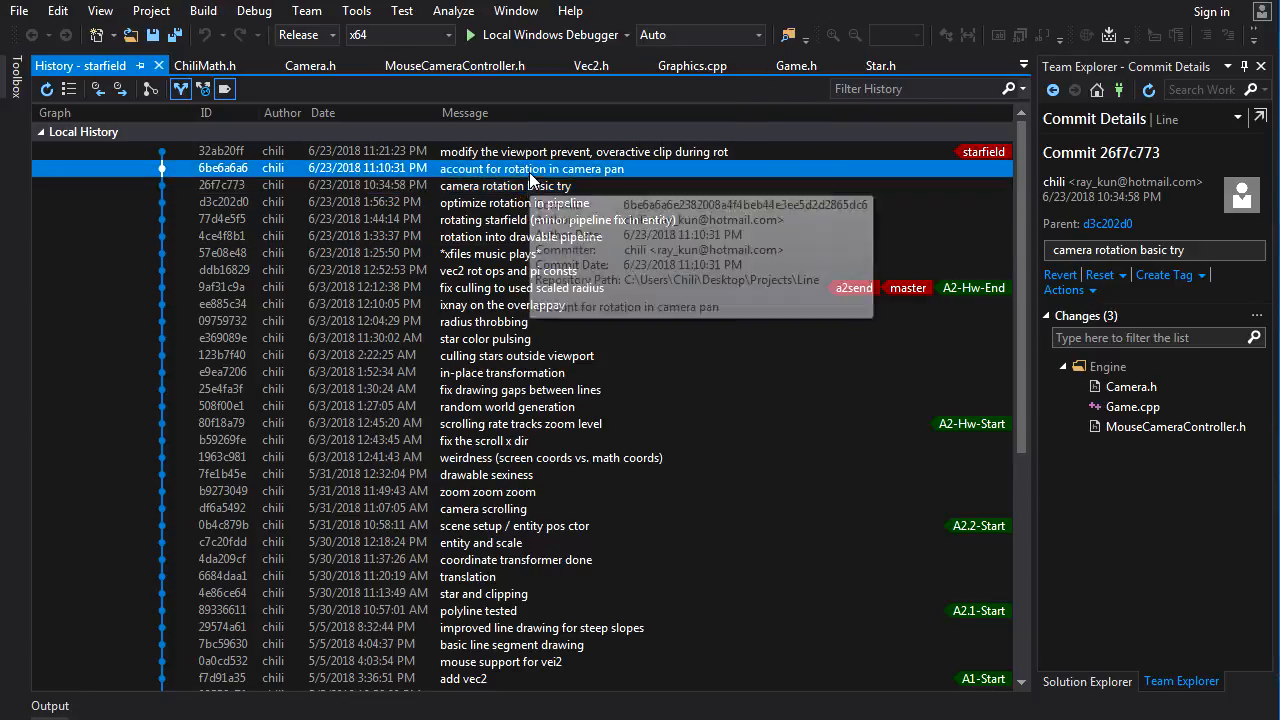
{"action": "key", "text": "Up"}
{"action": "left_click", "coordinate": [525, 186]}
{"action": "key", "text": "Up"}
{"action": "key", "text": "Up"}
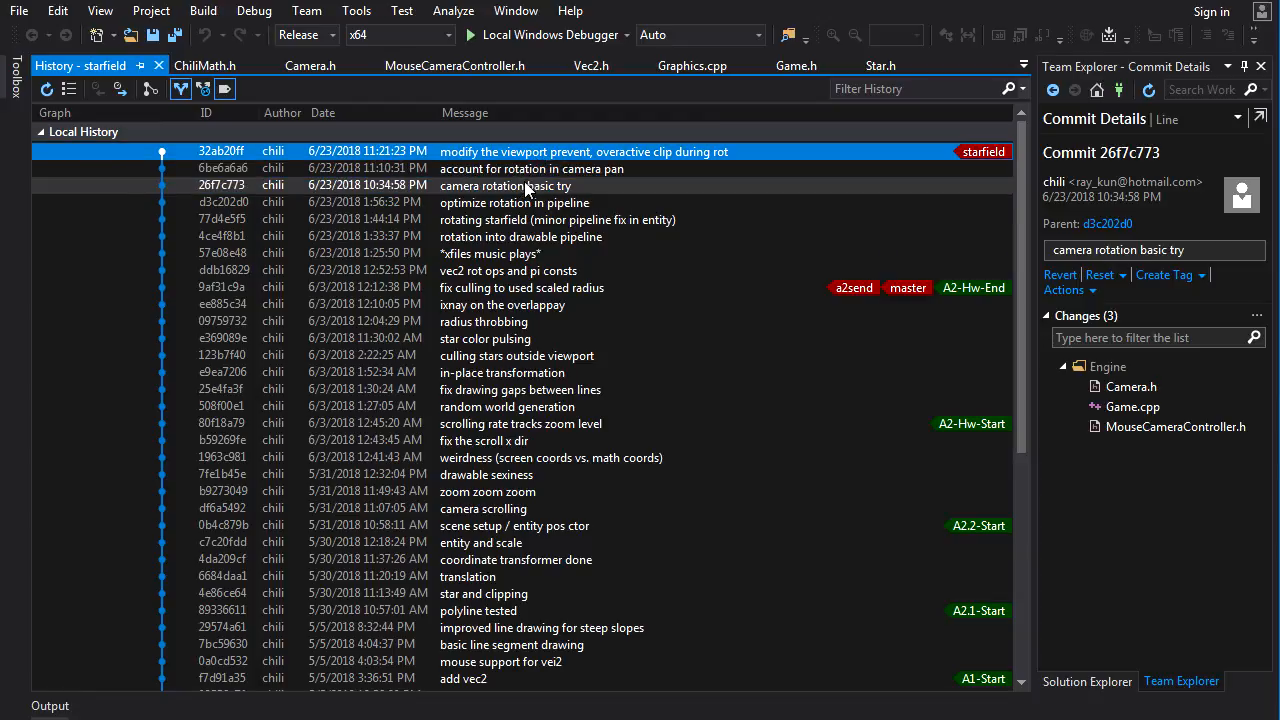
{"action": "left_click", "coordinate": [525, 186]}
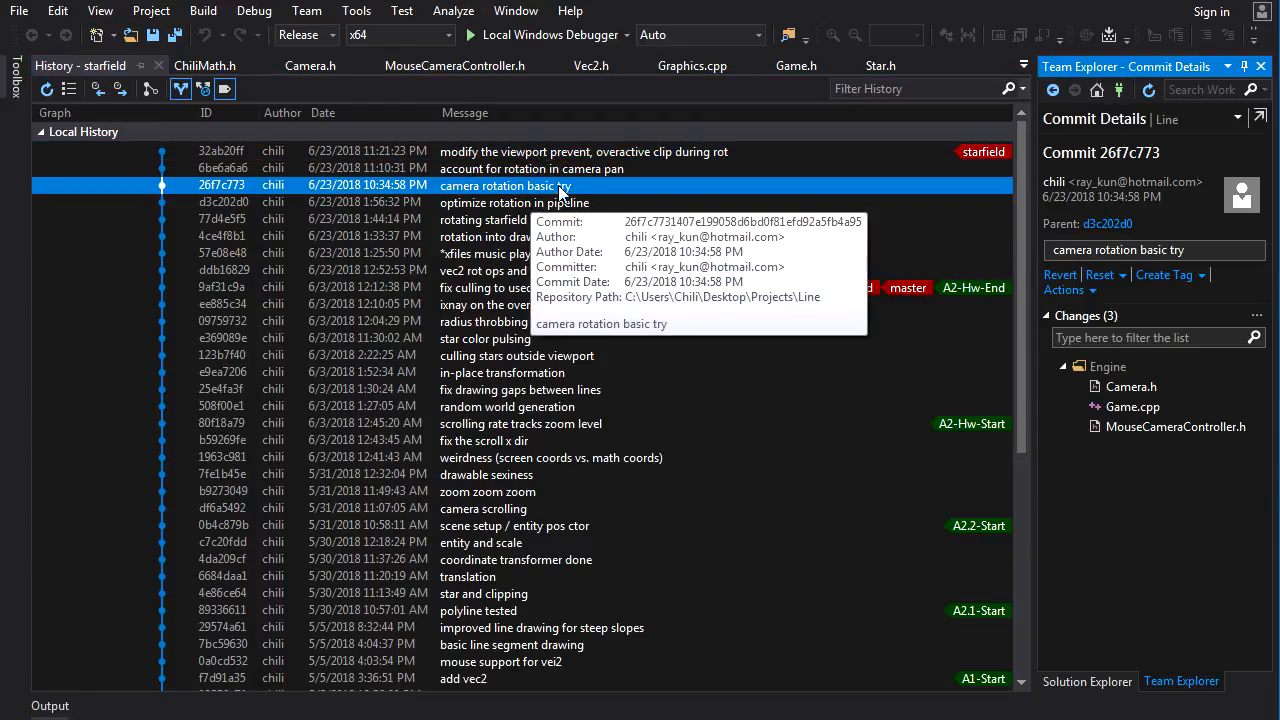
{"action": "double_click", "coordinate": [1131, 387]}
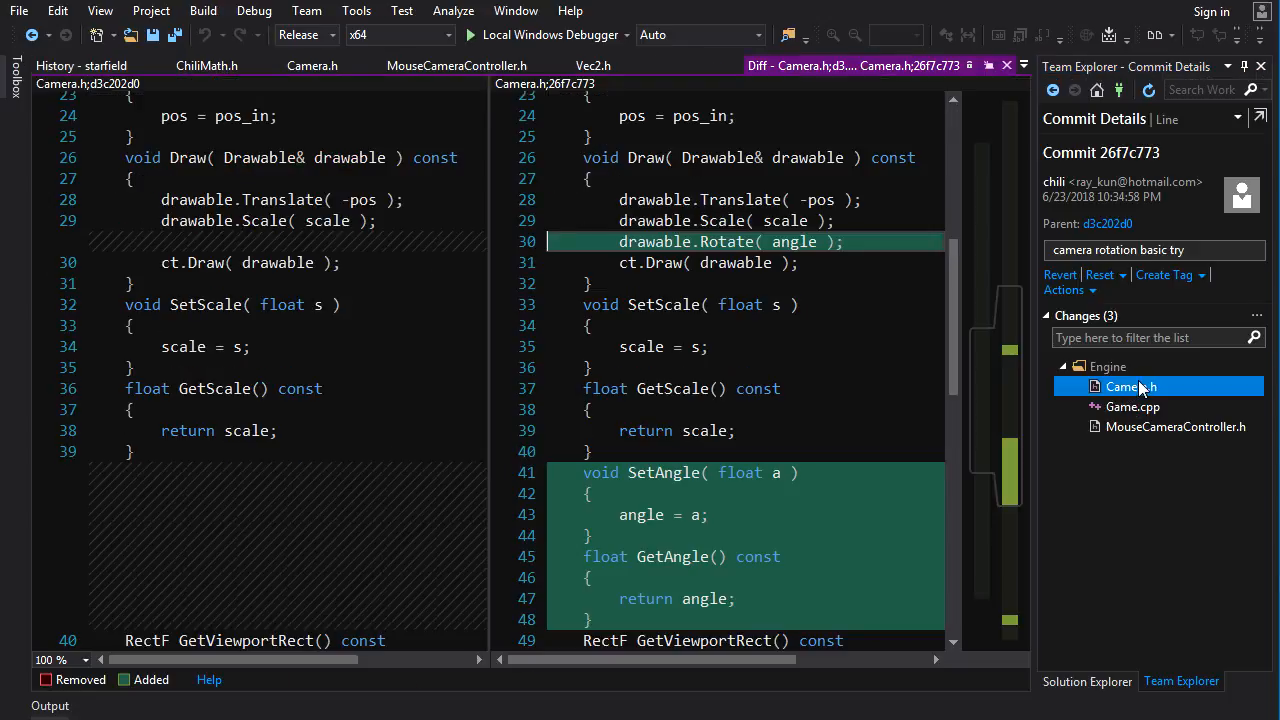
{"action": "left_click", "coordinate": [660, 285]}
{"action": "scroll", "coordinate": [660, 350], "scroll_direction": "down", "scroll_amount": 10}
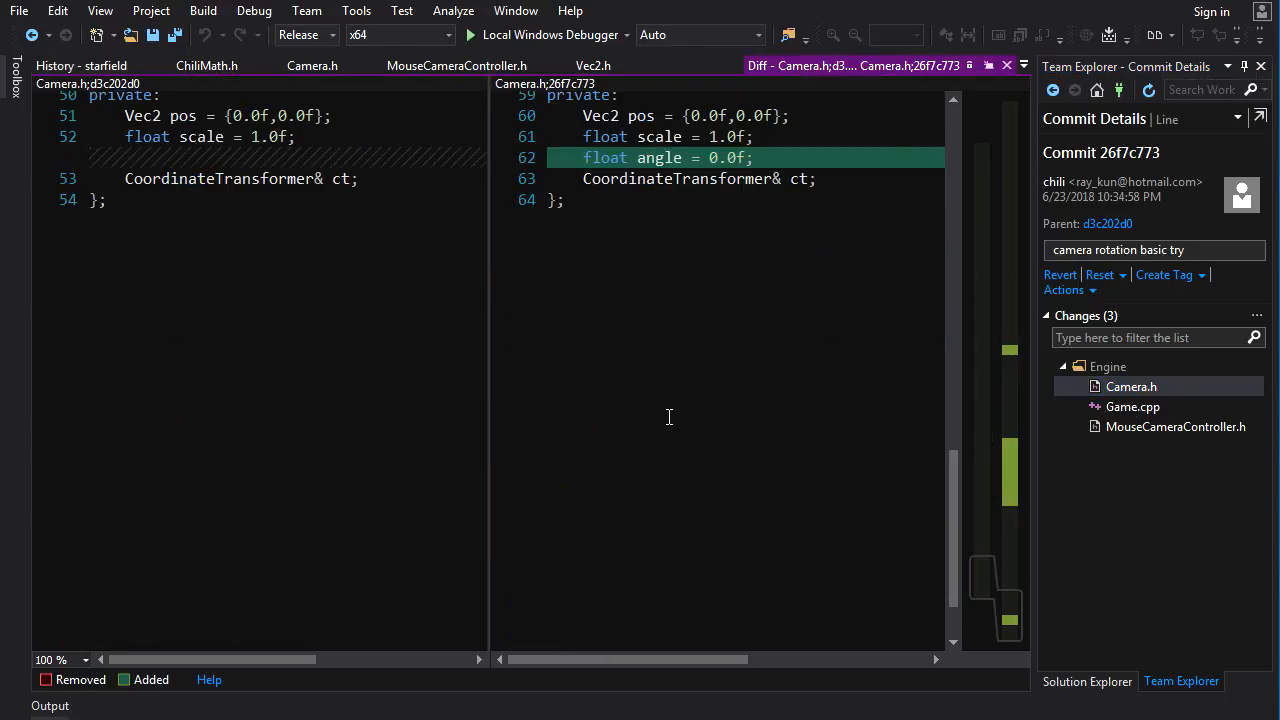
{"action": "scroll", "coordinate": [663, 417], "scroll_direction": "up", "scroll_amount": 4}
{"action": "left_click_drag", "start_coordinate": [584, 410], "coordinate": [755, 410]}
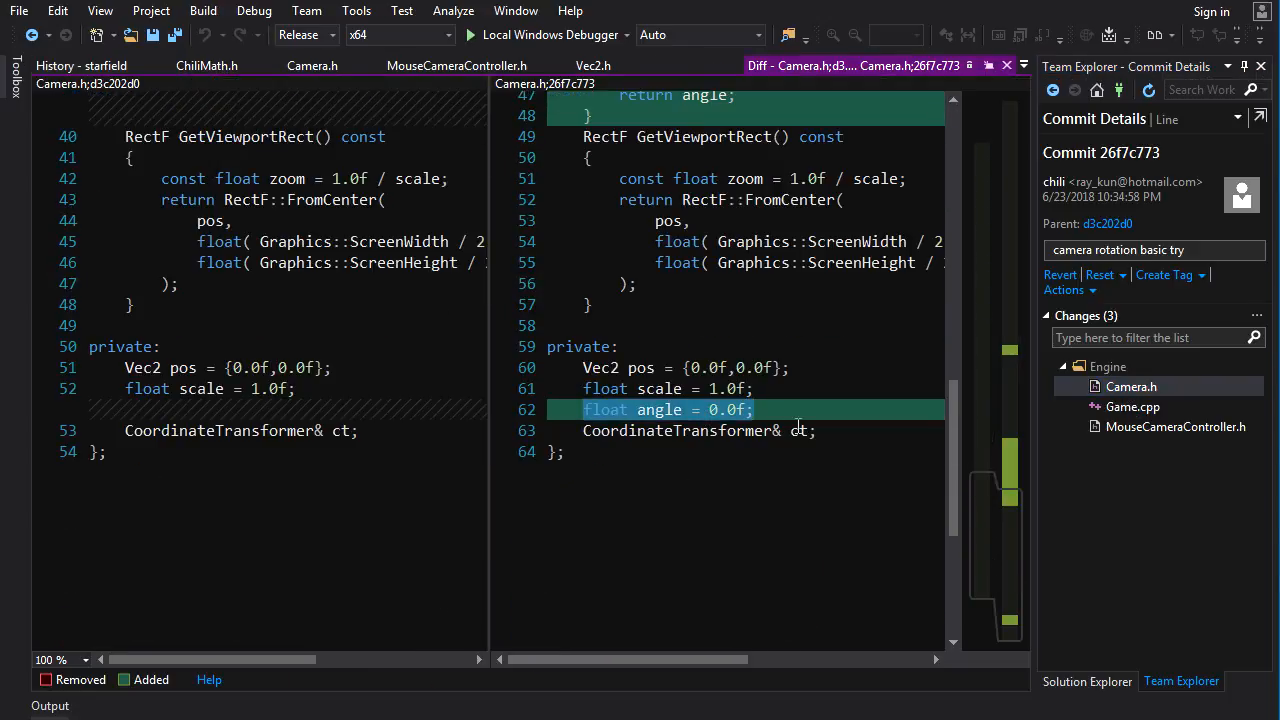
{"action": "scroll", "coordinate": [795, 449], "scroll_direction": "up", "scroll_amount": 1}
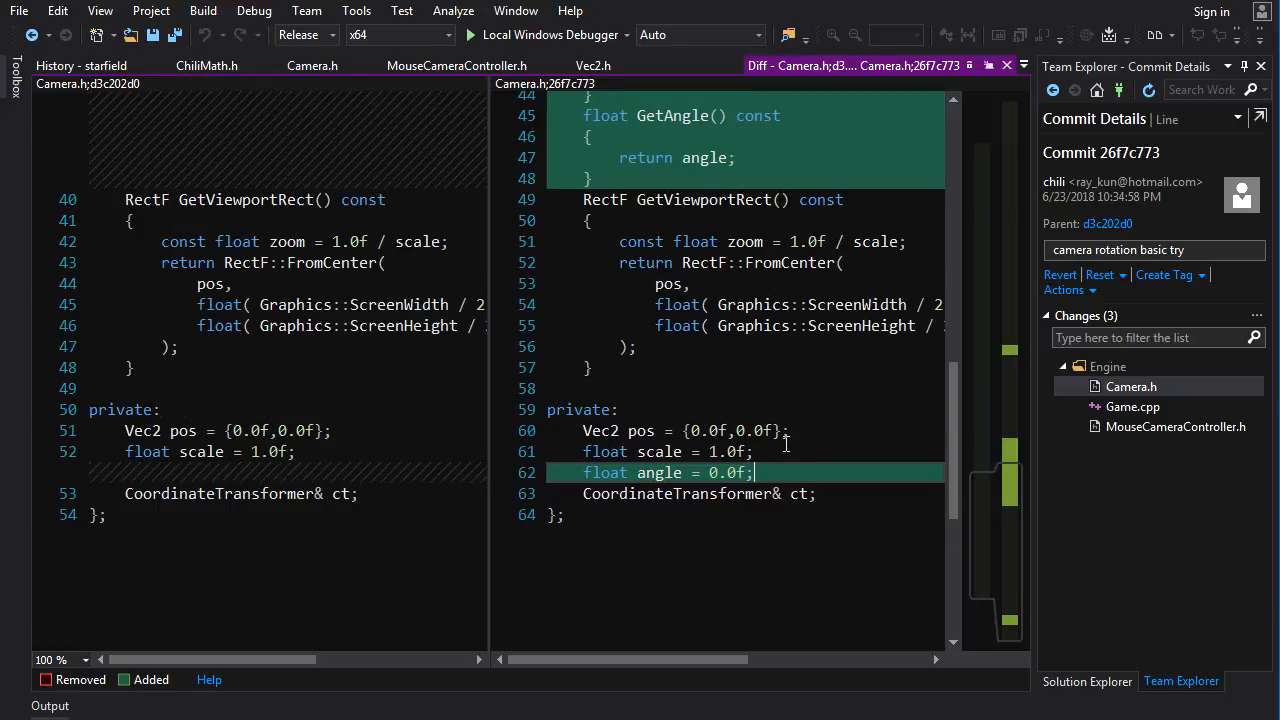
{"action": "scroll", "coordinate": [676, 487], "scroll_direction": "up", "scroll_amount": 5}
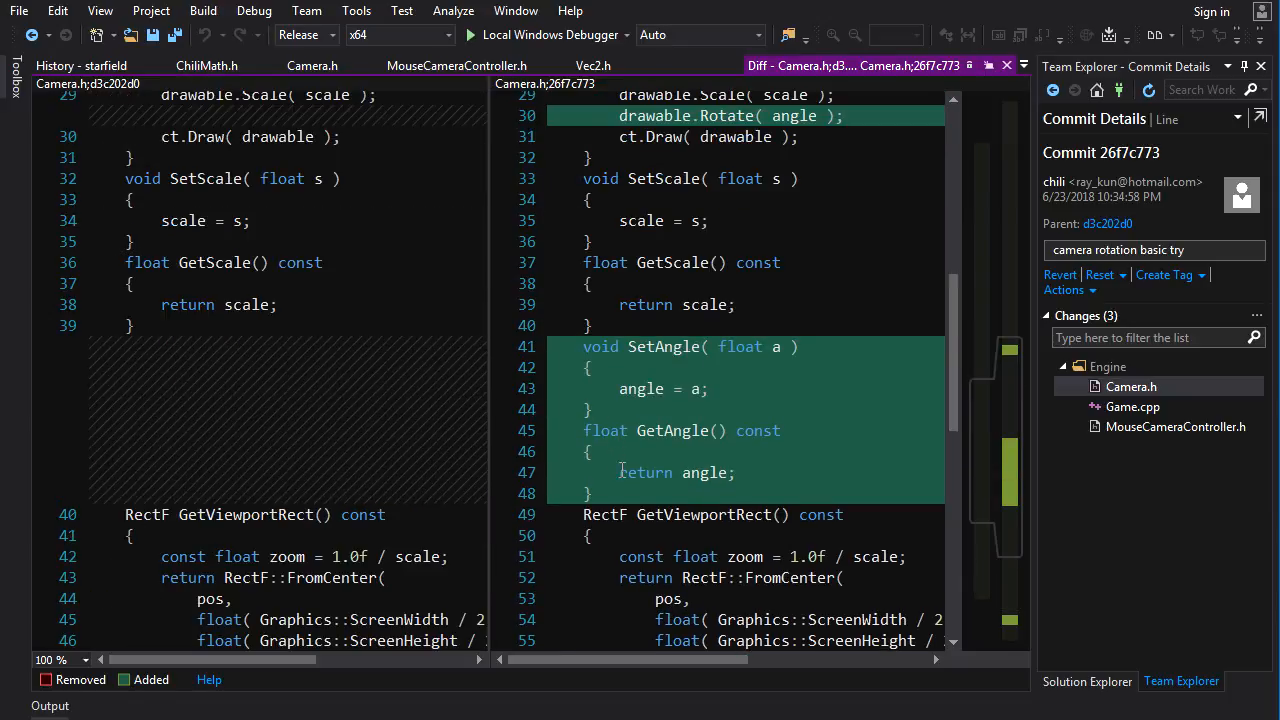
{"action": "left_click_drag", "start_coordinate": [595, 494], "coordinate": [548, 346]}
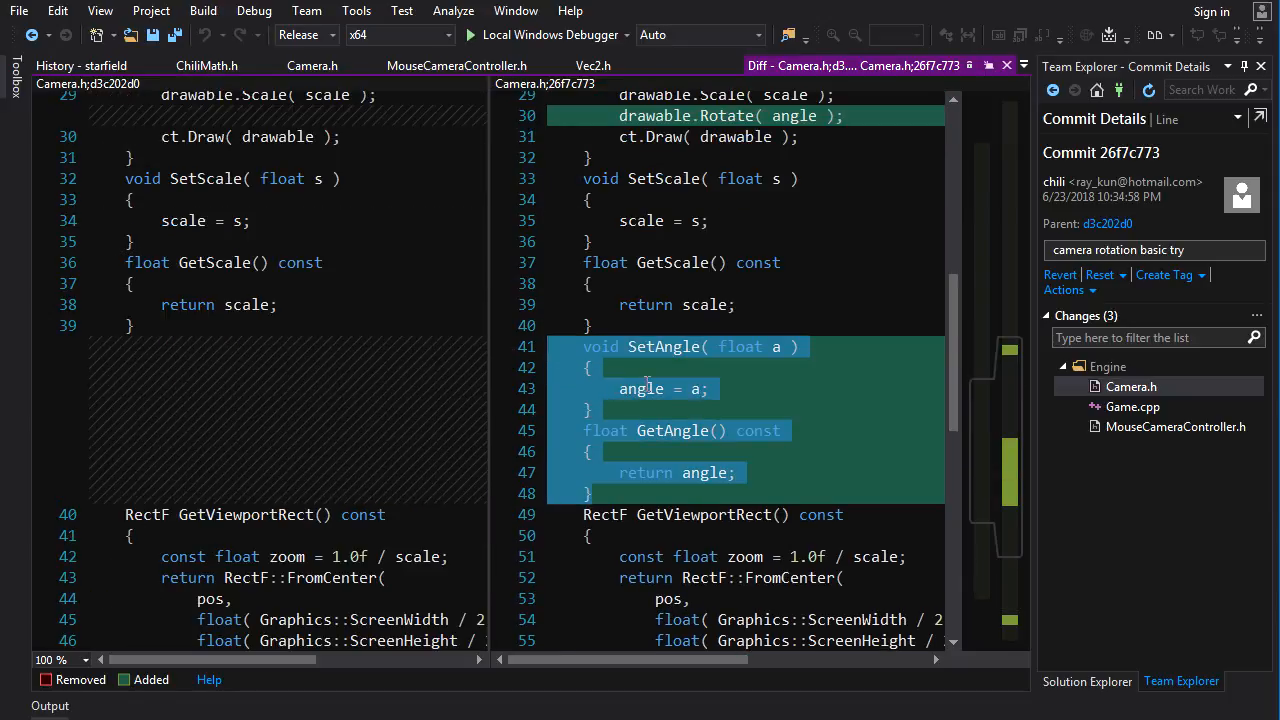
{"action": "scroll", "coordinate": [648, 383], "scroll_direction": "up", "scroll_amount": 4}
{"action": "left_click", "coordinate": [628, 290]}
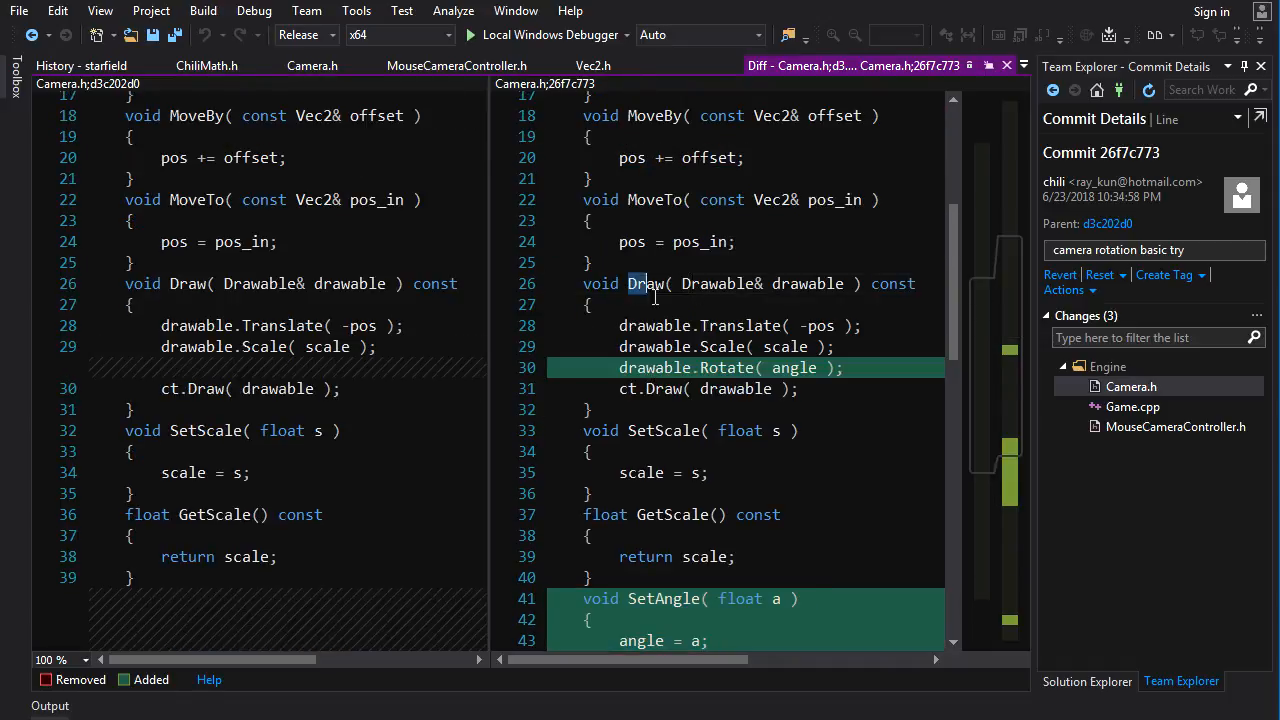
{"action": "left_click_drag", "start_coordinate": [628, 290], "coordinate": [862, 290]}
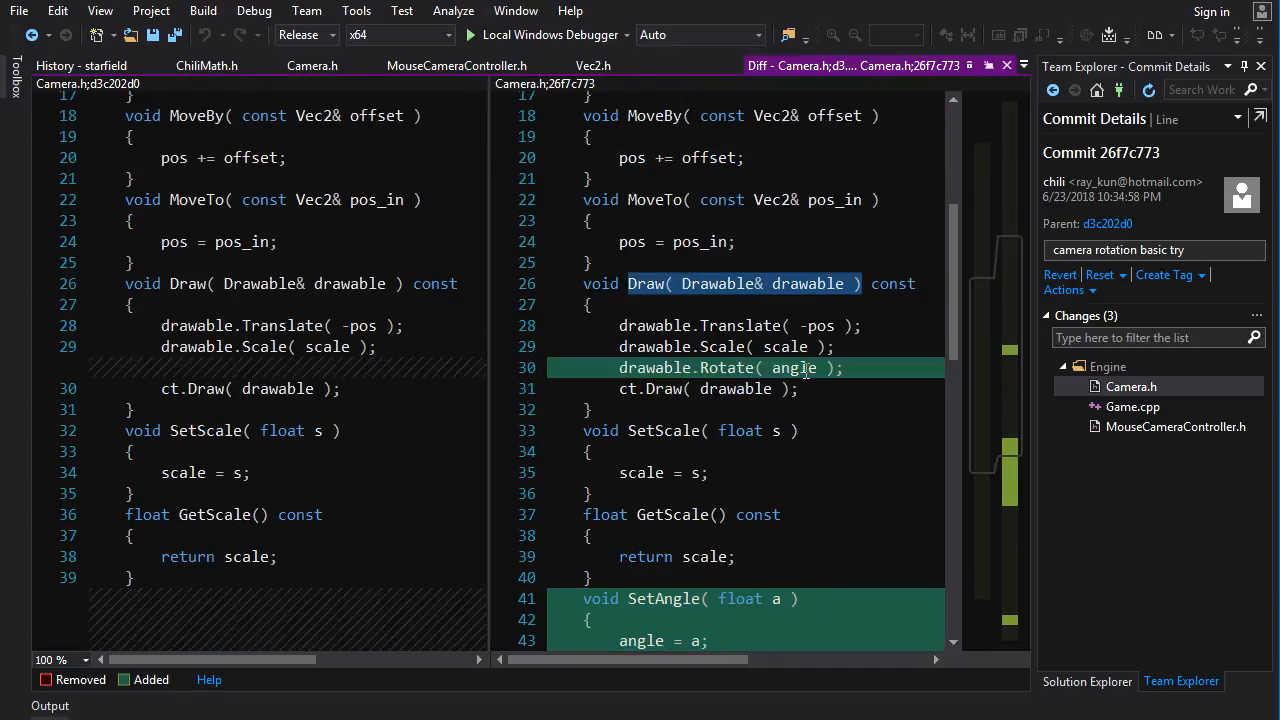
{"action": "left_click", "coordinate": [783, 424]}
{"action": "left_click_drag", "start_coordinate": [619, 370], "coordinate": [843, 370]}
{"action": "left_click", "coordinate": [842, 397]}
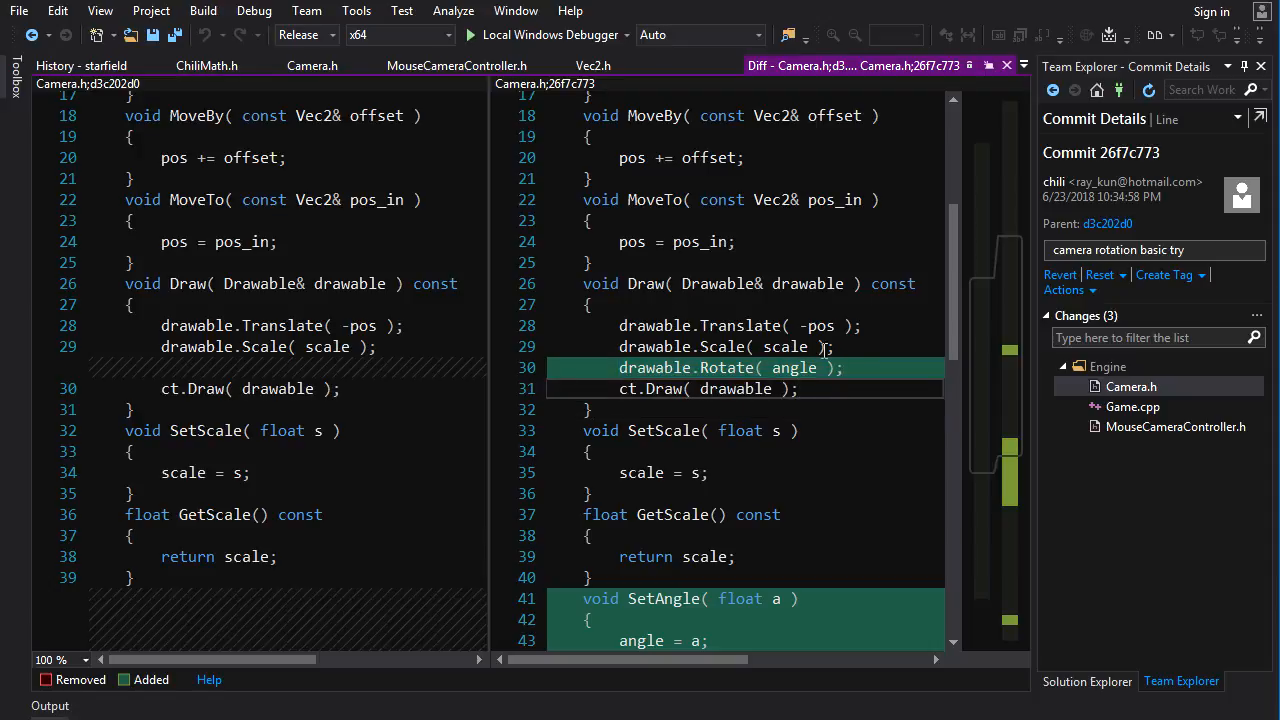
{"action": "scroll", "coordinate": [815, 355], "scroll_direction": "up", "scroll_amount": 5}
{"action": "scroll", "coordinate": [815, 355], "scroll_direction": "down", "scroll_amount": 5}
{"action": "scroll", "coordinate": [815, 355], "scroll_direction": "down", "scroll_amount": 5}
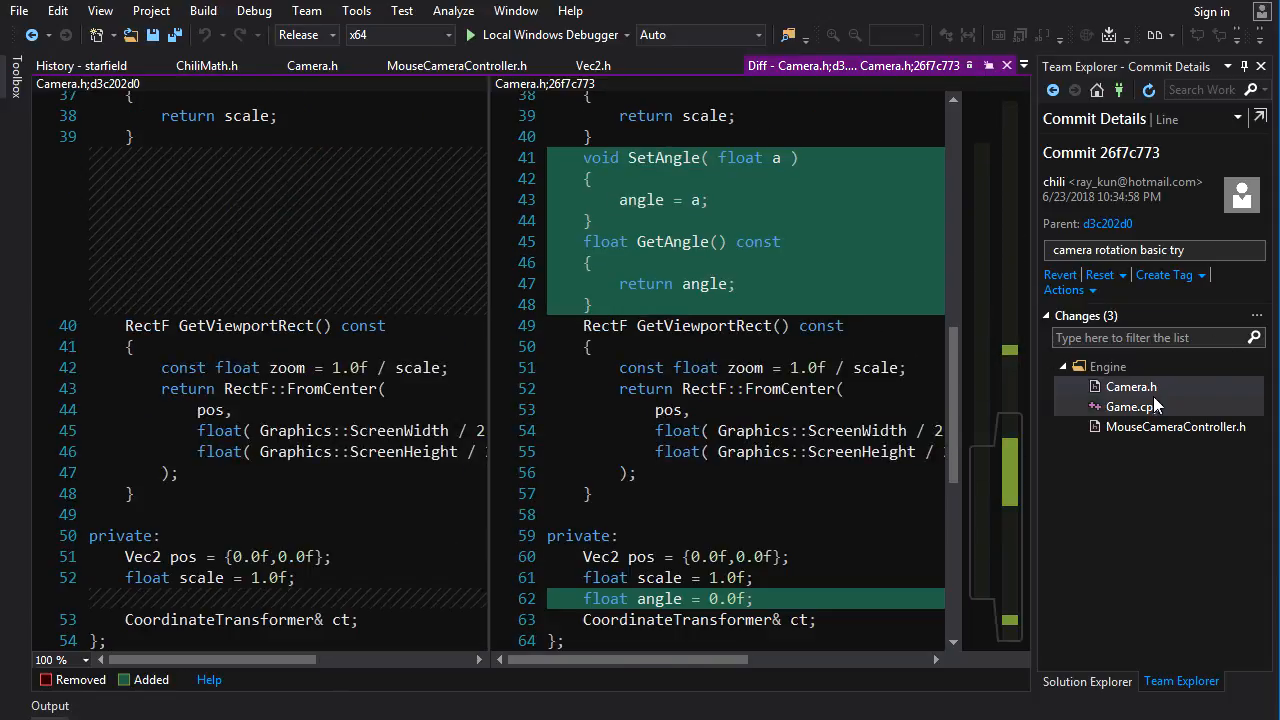
{"action": "left_click", "coordinate": [1175, 427]}
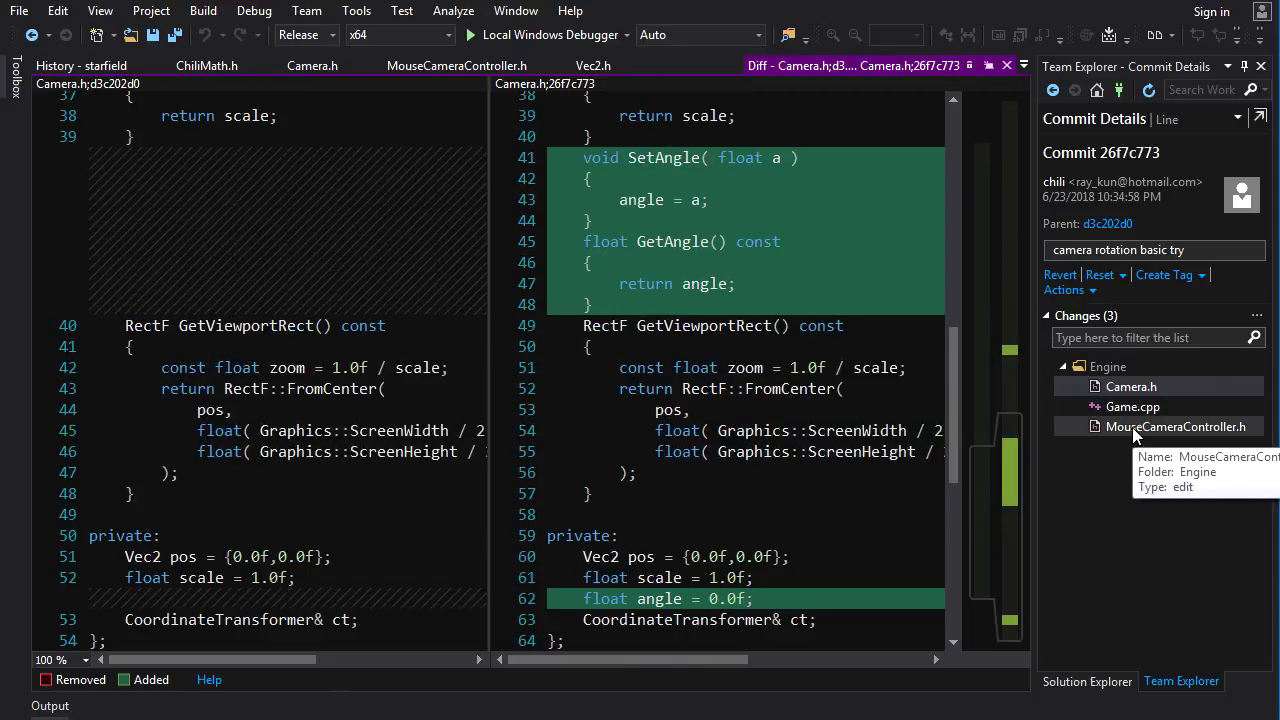
Show the MouseCameraController.h diff and mark the new const Keyboard& kbd parameter on line 9
{"action": "double_click", "coordinate": [1186, 432]}
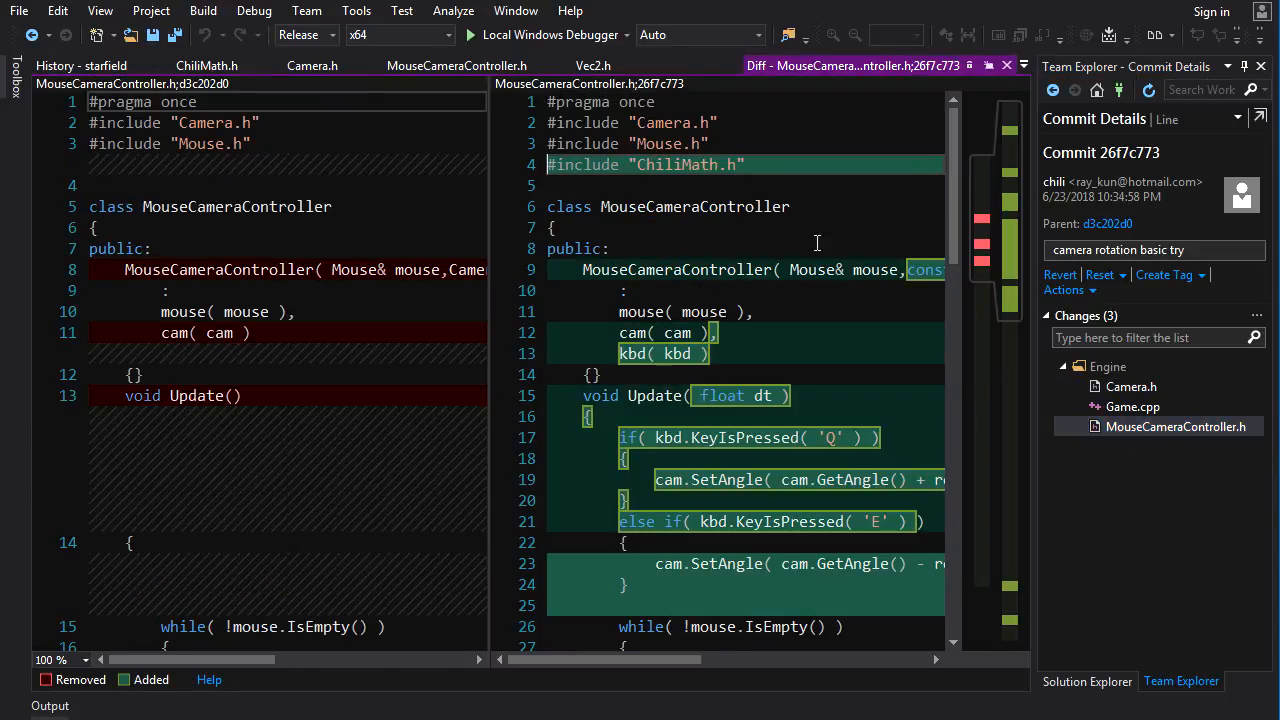
{"action": "left_click_drag", "start_coordinate": [500, 312], "coordinate": [237, 312]}
{"action": "left_click", "coordinate": [692, 337]}
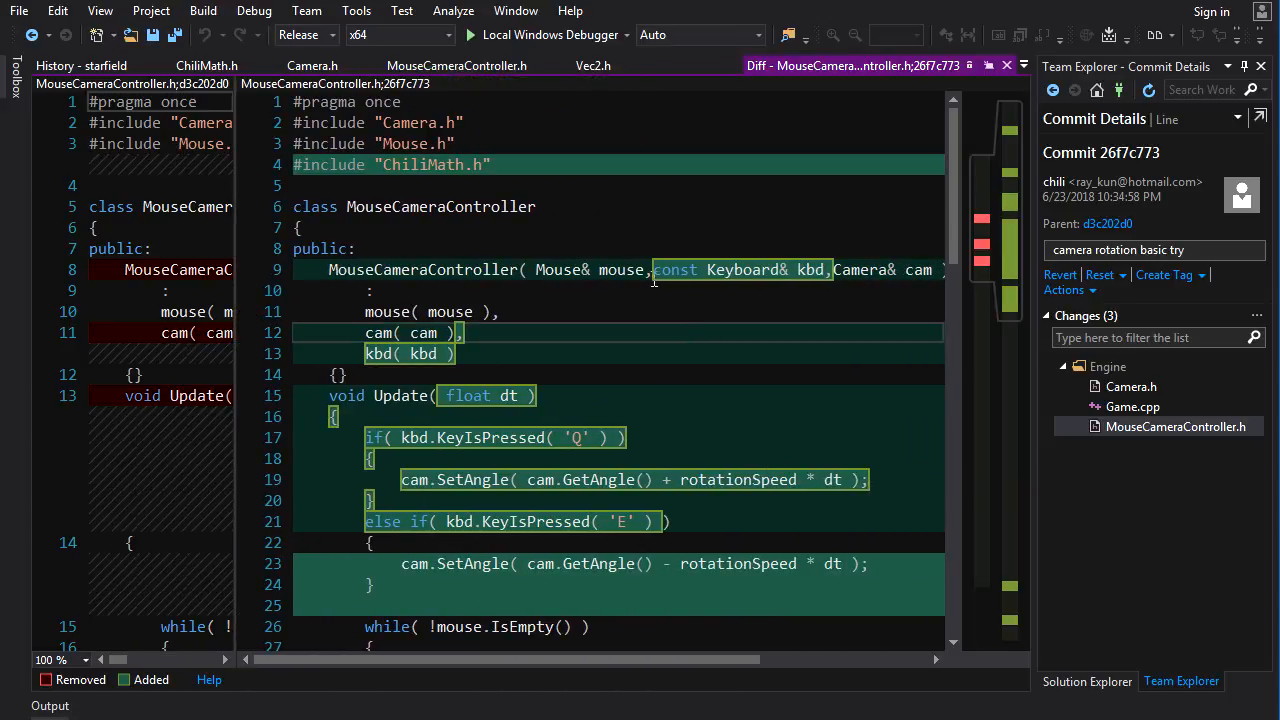
{"action": "left_click", "coordinate": [712, 275]}
{"action": "left_click_drag", "start_coordinate": [655, 272], "coordinate": [834, 272]}
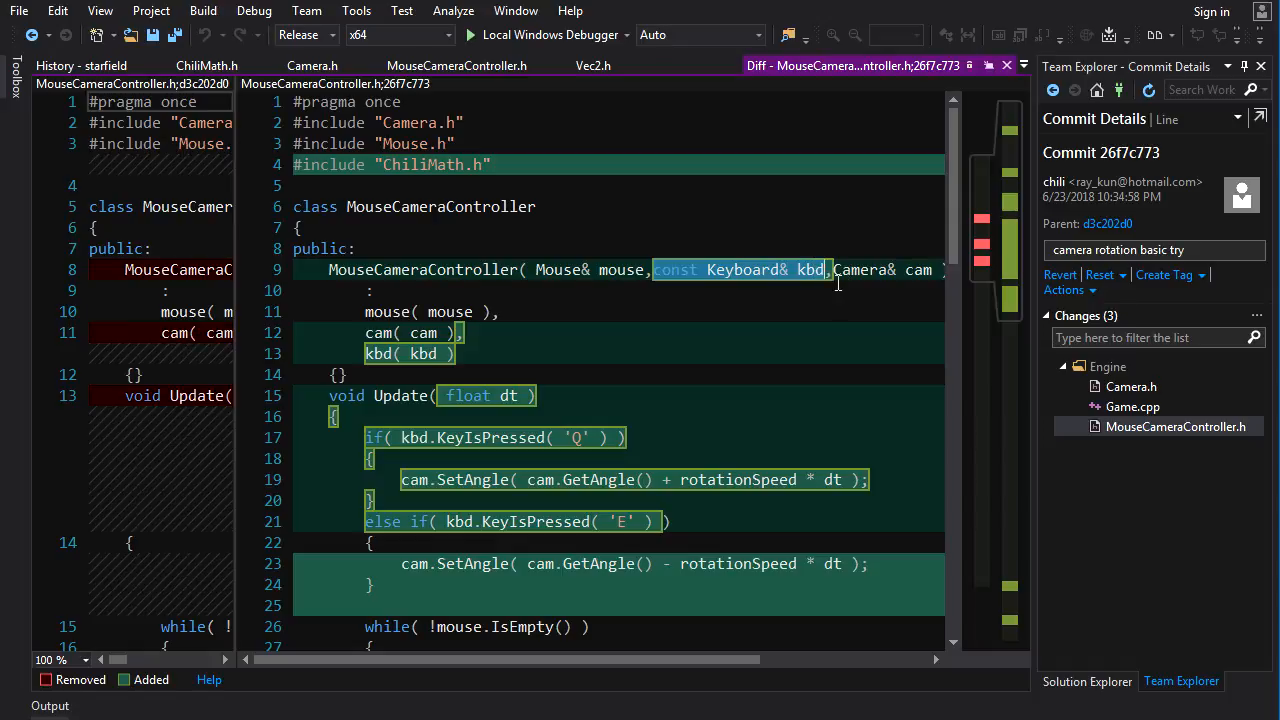
{"action": "left_click_drag", "start_coordinate": [652, 659], "coordinate": [652, 659]}
{"action": "left_click", "coordinate": [659, 290]}
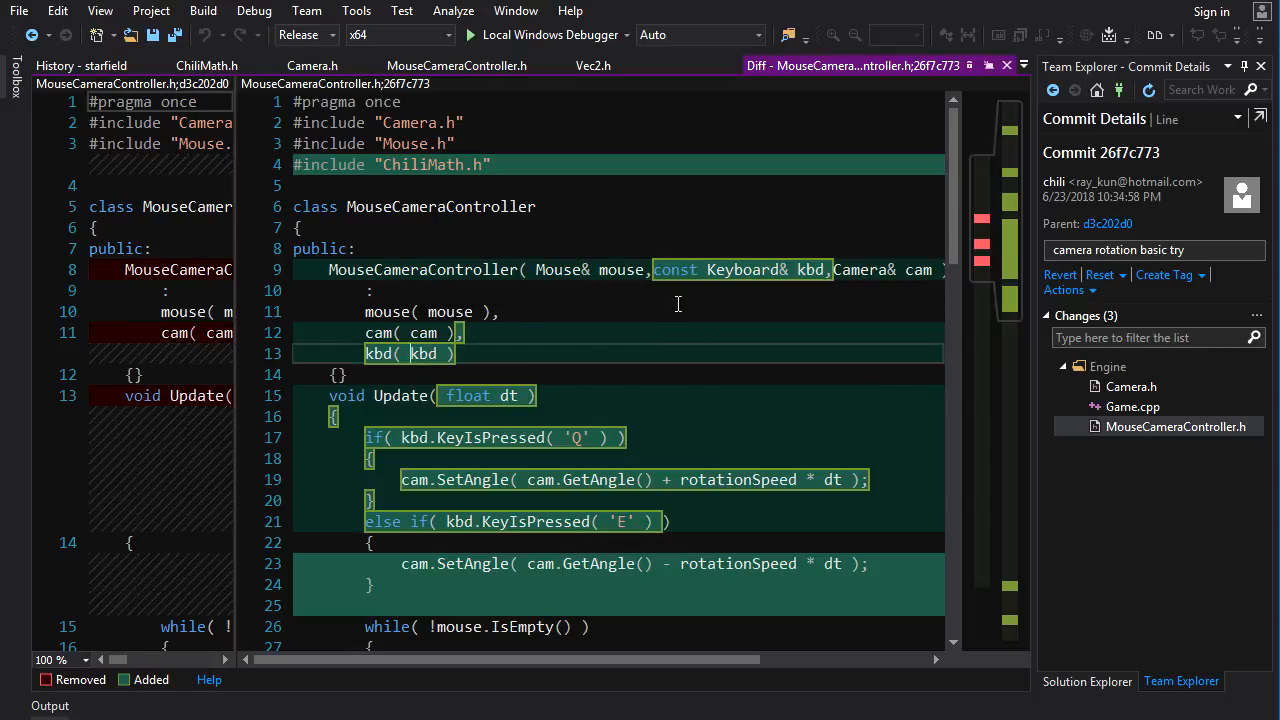
{"action": "left_click_drag", "start_coordinate": [655, 272], "coordinate": [832, 272]}
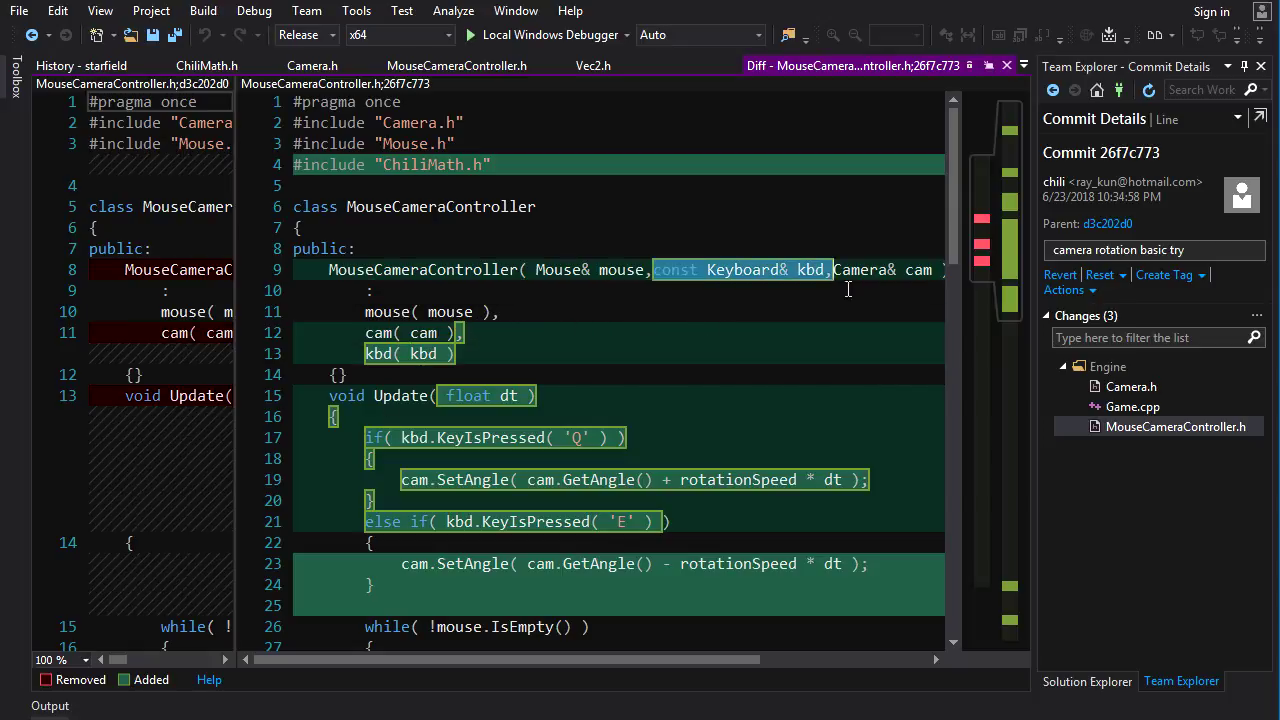
{"action": "left_click", "coordinate": [378, 374]}
{"action": "scroll", "coordinate": [378, 374], "scroll_direction": "down", "scroll_amount": 2}
Go through Update's rotation line, the Q/E key checks, and highlight the new float dt parameter
{"action": "double_click", "coordinate": [400, 269]}
{"action": "left_click", "coordinate": [518, 358]}
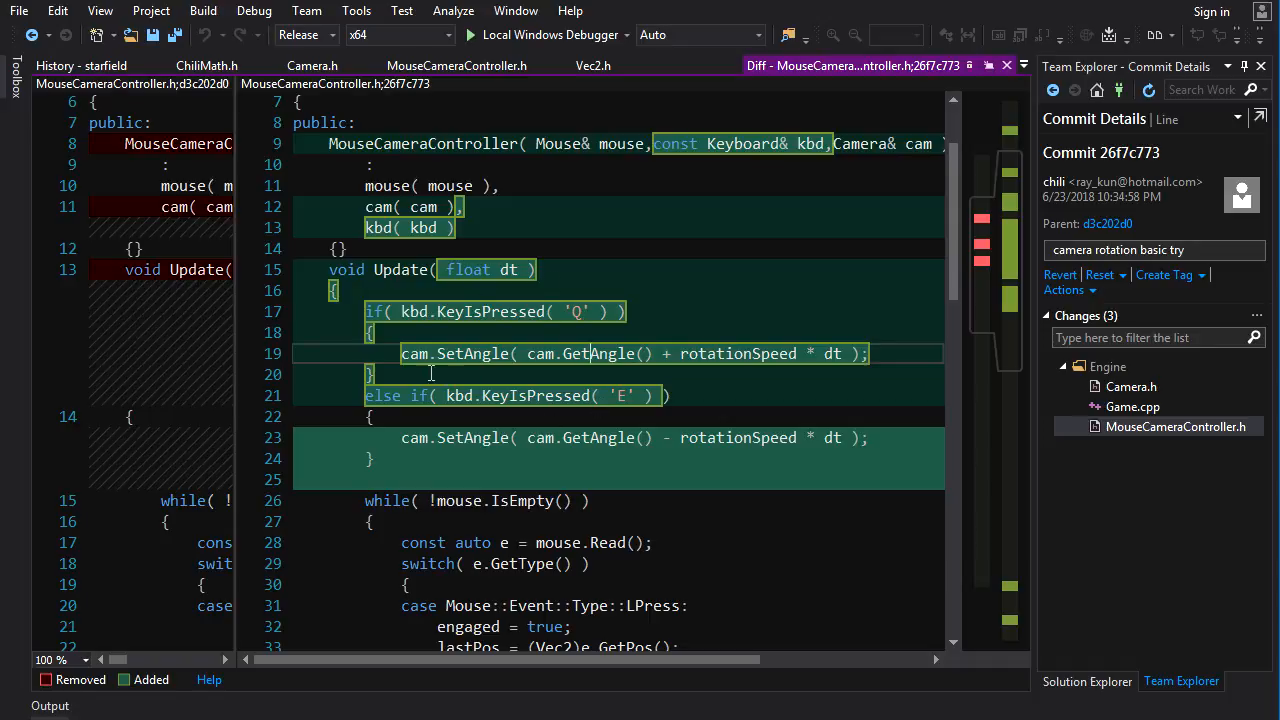
{"action": "left_click", "coordinate": [627, 394]}
{"action": "scroll", "coordinate": [607, 475], "scroll_direction": "down", "scroll_amount": 3}
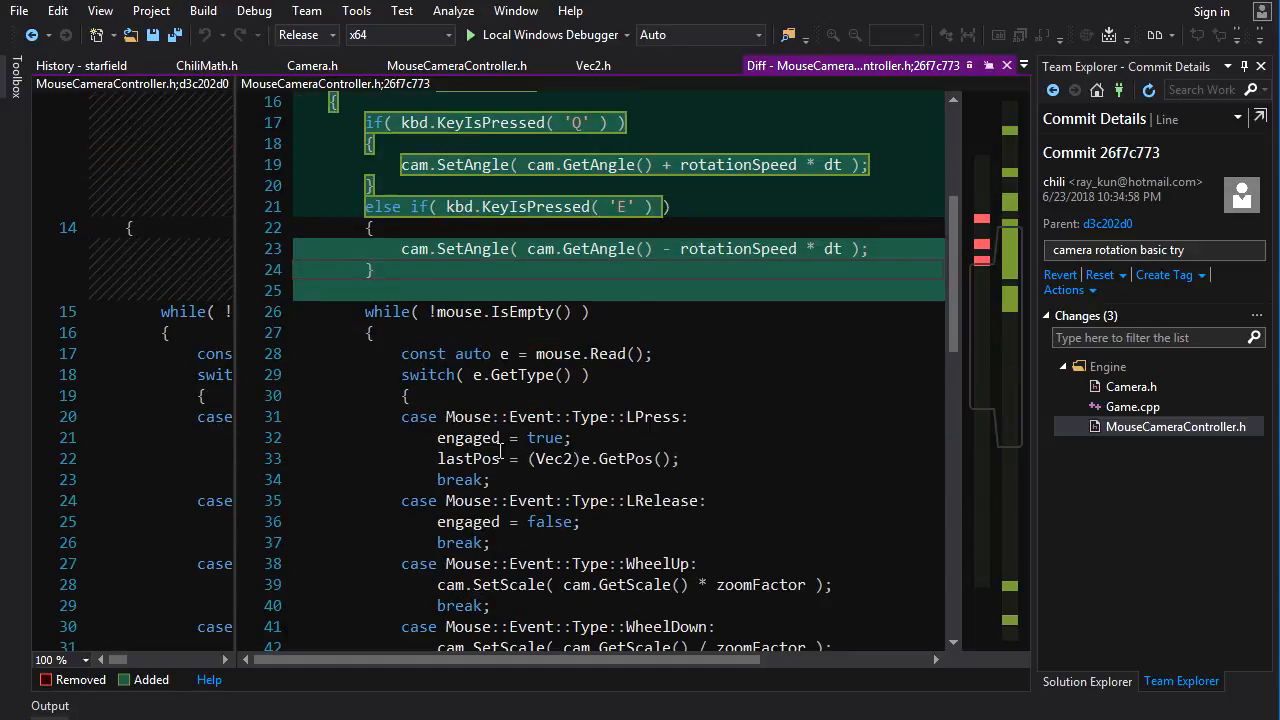
{"action": "scroll", "coordinate": [566, 400], "scroll_direction": "down", "scroll_amount": 4}
{"action": "scroll", "coordinate": [603, 378], "scroll_direction": "up", "scroll_amount": 2}
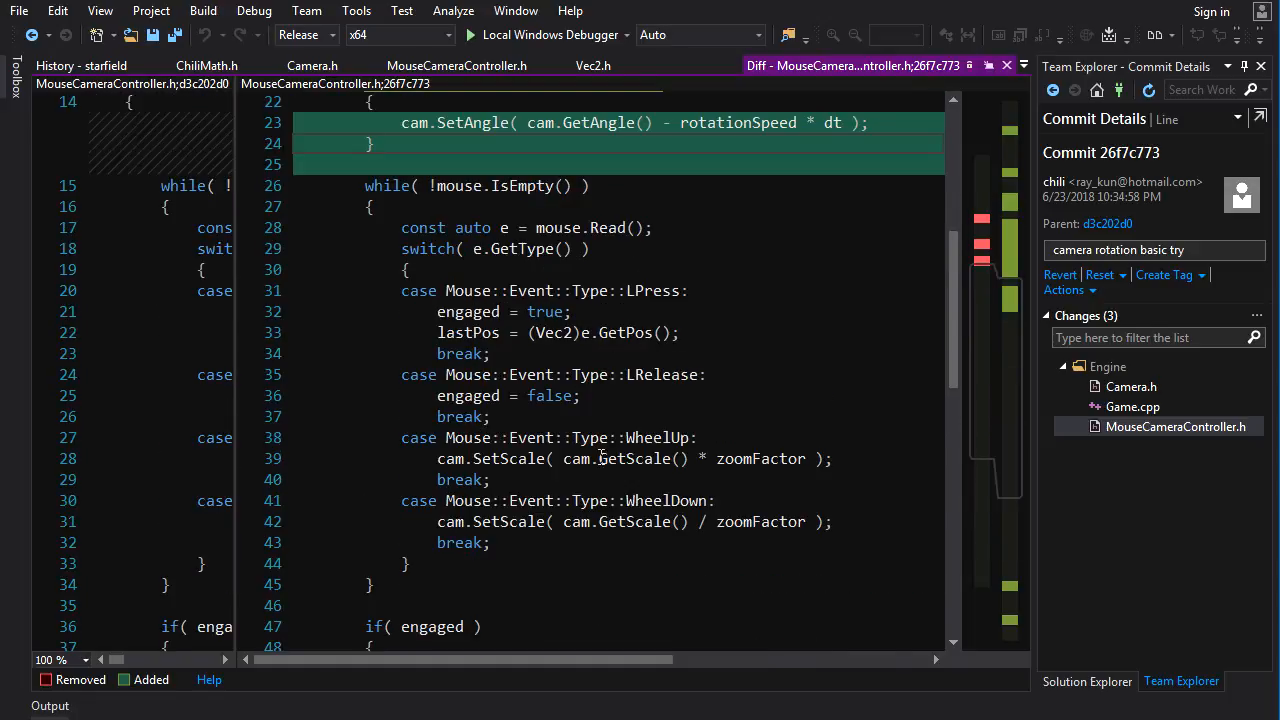
{"action": "scroll", "coordinate": [598, 468], "scroll_direction": "down", "scroll_amount": 1}
{"action": "scroll", "coordinate": [563, 445], "scroll_direction": "up", "scroll_amount": 2}
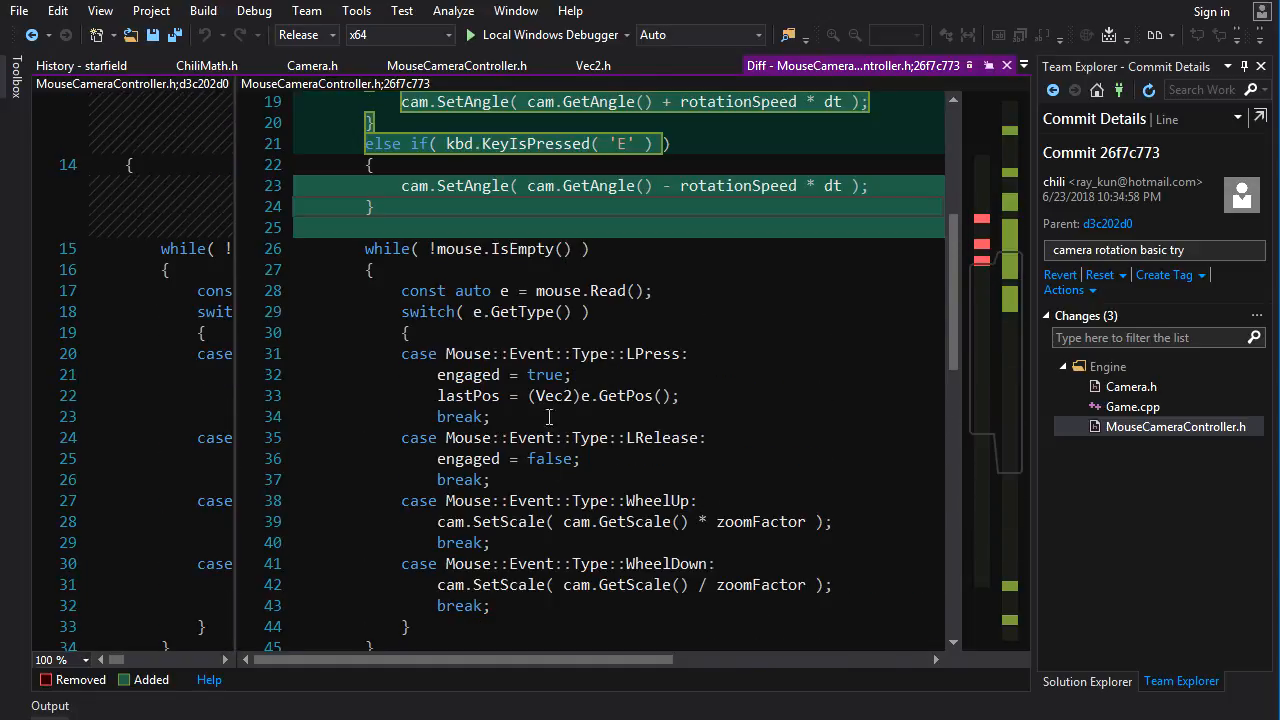
{"action": "scroll", "coordinate": [658, 481], "scroll_direction": "up", "scroll_amount": 3}
{"action": "scroll", "coordinate": [600, 470], "scroll_direction": "up", "scroll_amount": 3}
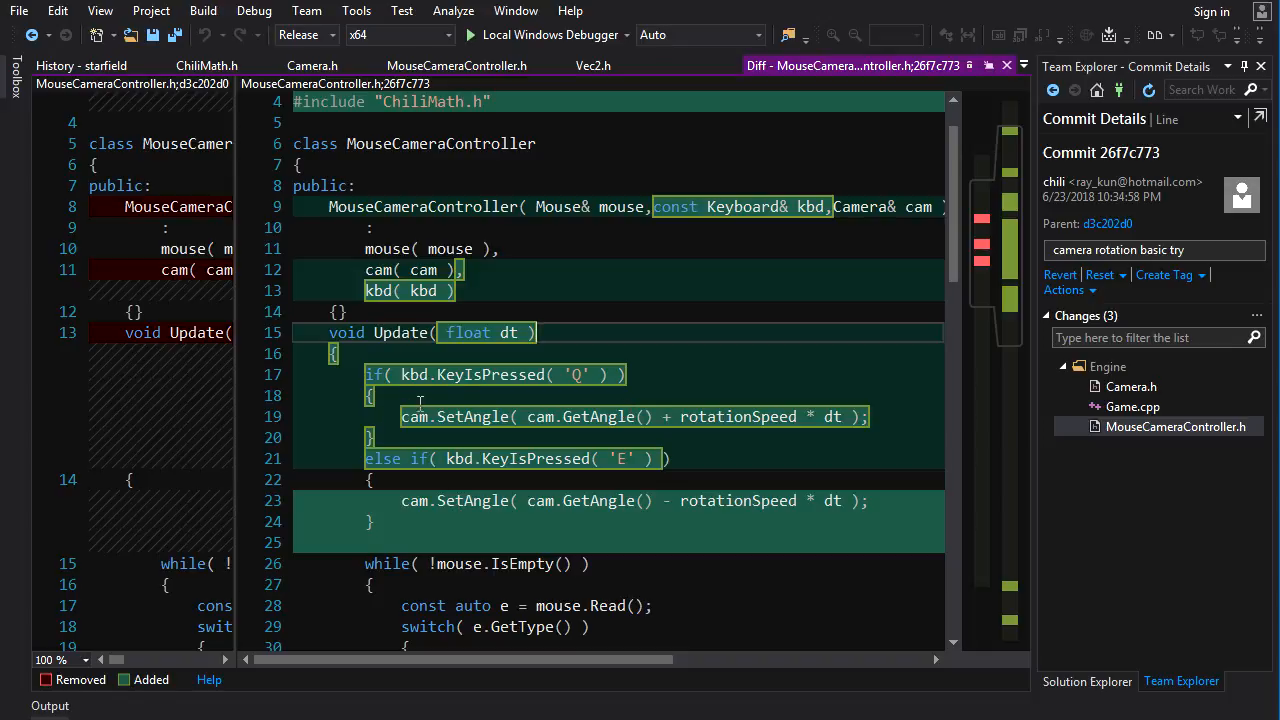
{"action": "left_click", "coordinate": [549, 378]}
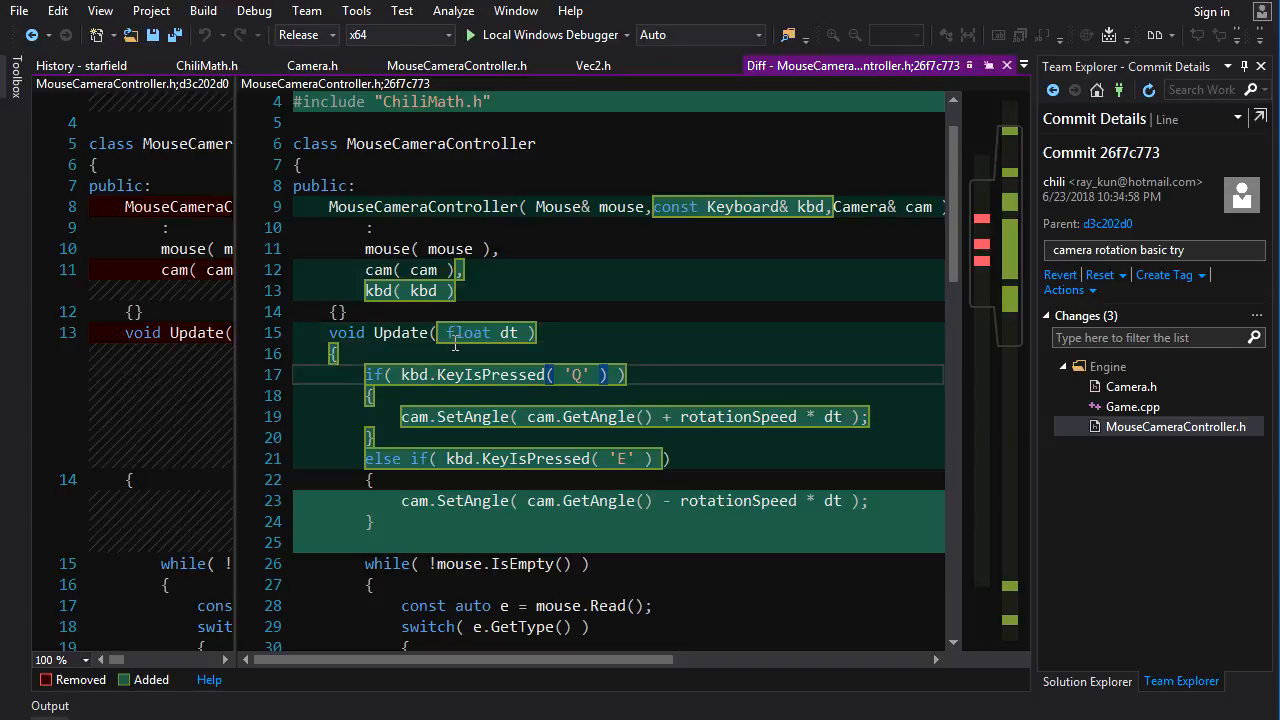
{"action": "left_click_drag", "start_coordinate": [447, 333], "coordinate": [516, 333]}
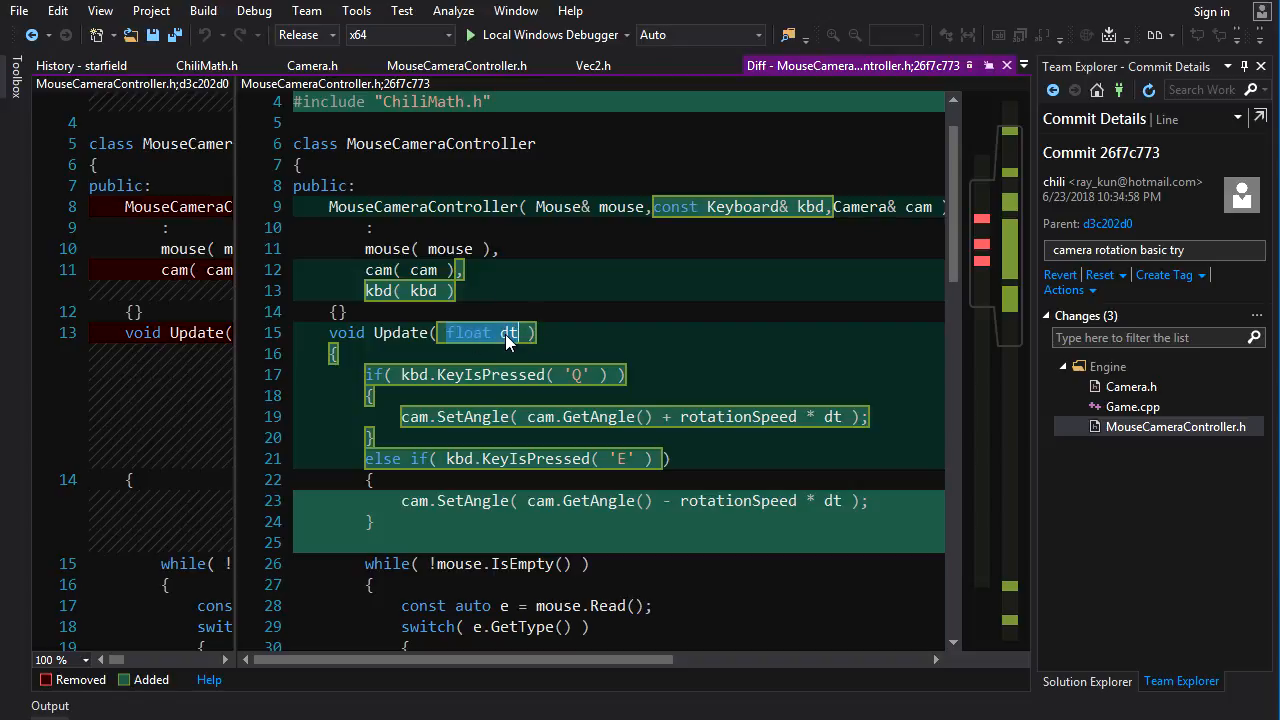
{"action": "left_click", "coordinate": [493, 378]}
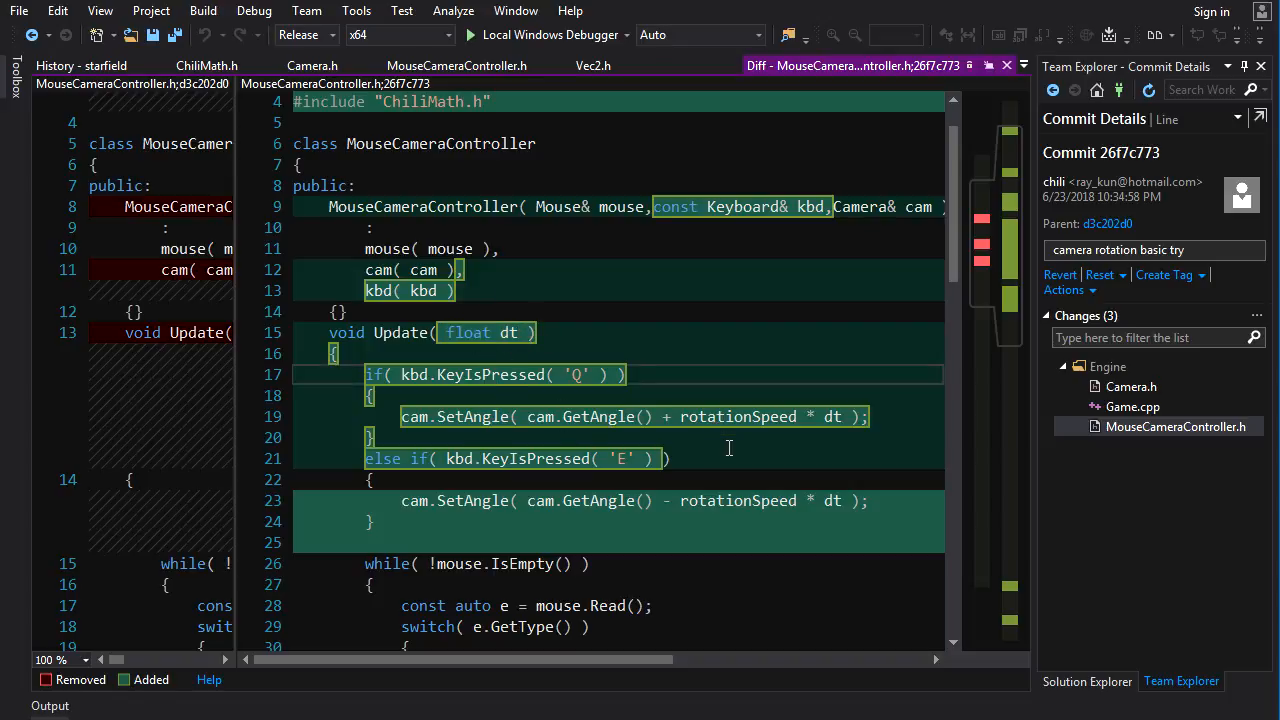
Highlight the rotationSpeed = PI / 6.0f constant and the new const Keyboard& kbd member
{"action": "left_click_drag", "start_coordinate": [680, 417], "coordinate": [812, 417]}
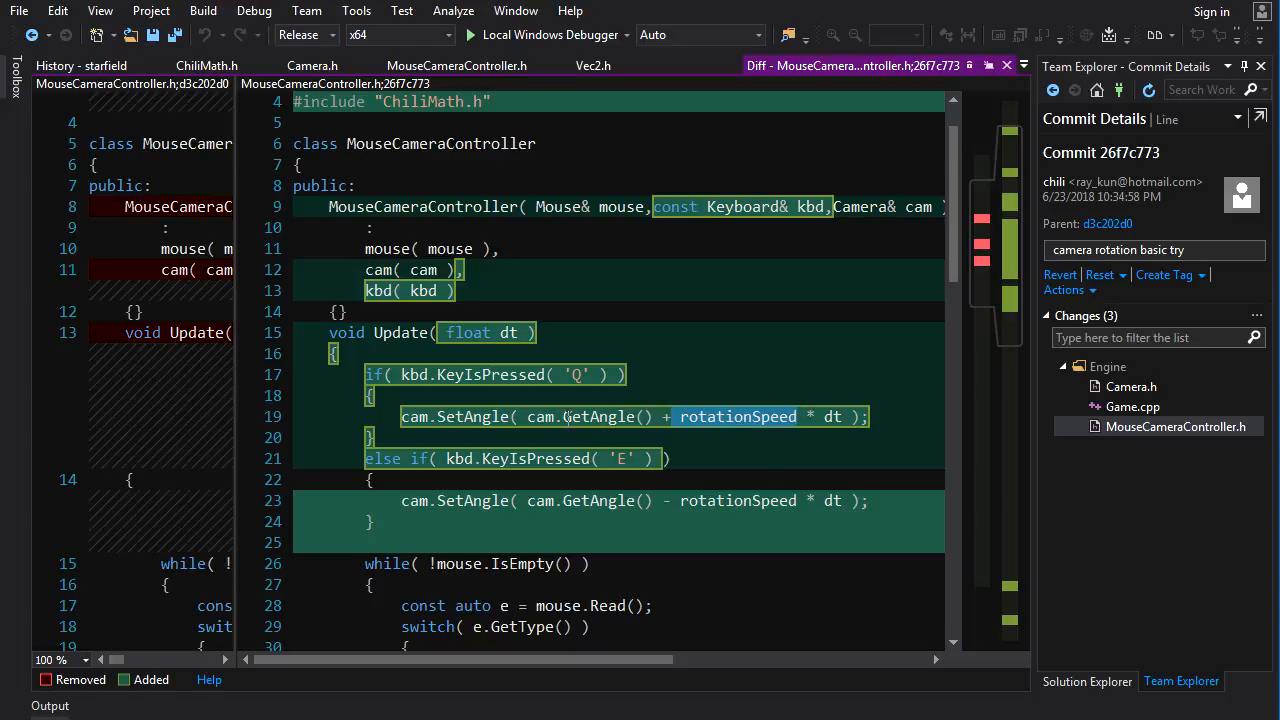
{"action": "scroll", "coordinate": [532, 447], "scroll_direction": "down", "scroll_amount": 6}
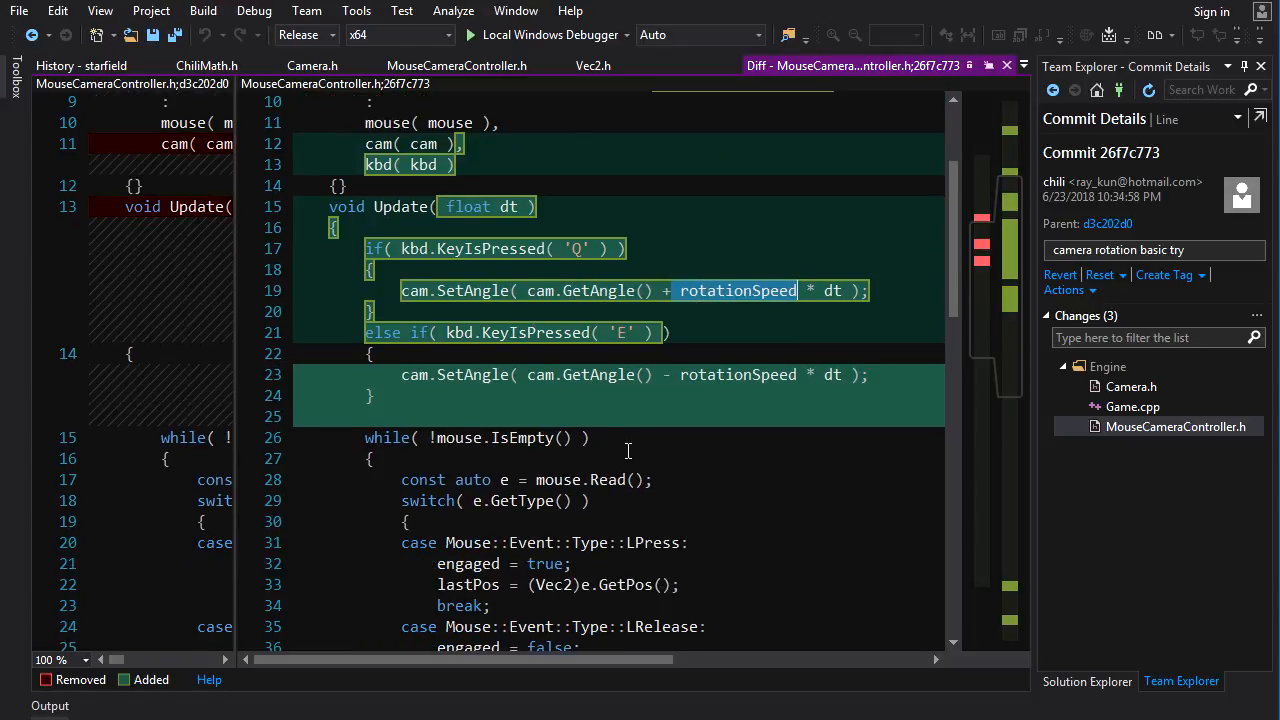
{"action": "scroll", "coordinate": [532, 447], "scroll_direction": "down", "scroll_amount": 10}
{"action": "scroll", "coordinate": [548, 400], "scroll_direction": "up", "scroll_amount": 8}
{"action": "scroll", "coordinate": [564, 380], "scroll_direction": "down", "scroll_amount": 13}
{"action": "scroll", "coordinate": [564, 380], "scroll_direction": "down", "scroll_amount": 10}
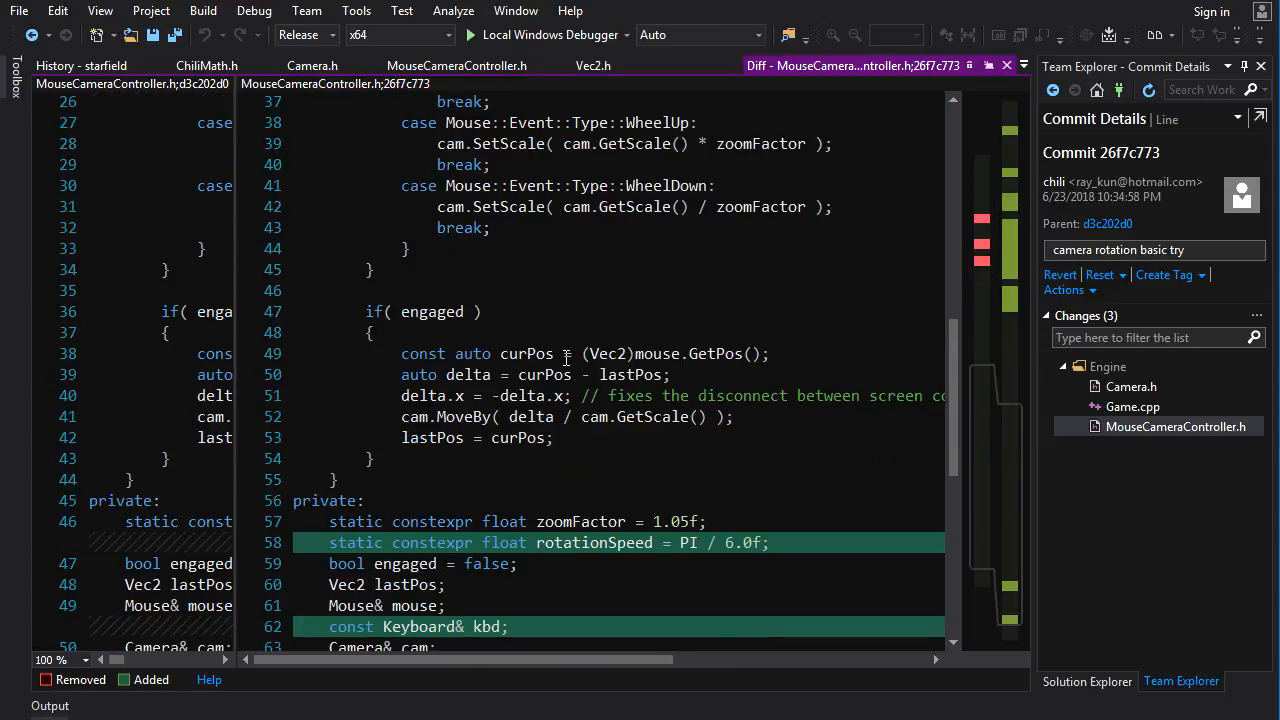
{"action": "scroll", "coordinate": [564, 380], "scroll_direction": "down", "scroll_amount": 5}
{"action": "left_click_drag", "start_coordinate": [538, 354], "coordinate": [770, 354]}
{"action": "left_click", "coordinate": [718, 402]}
{"action": "left_click_drag", "start_coordinate": [556, 354], "coordinate": [770, 354]}
{"action": "left_click", "coordinate": [340, 468]}
{"action": "left_click_drag", "start_coordinate": [328, 438], "coordinate": [510, 438]}
{"action": "scroll", "coordinate": [570, 523], "scroll_direction": "up", "scroll_amount": 10}
{"action": "scroll", "coordinate": [525, 490], "scroll_direction": "up", "scroll_amount": 5}
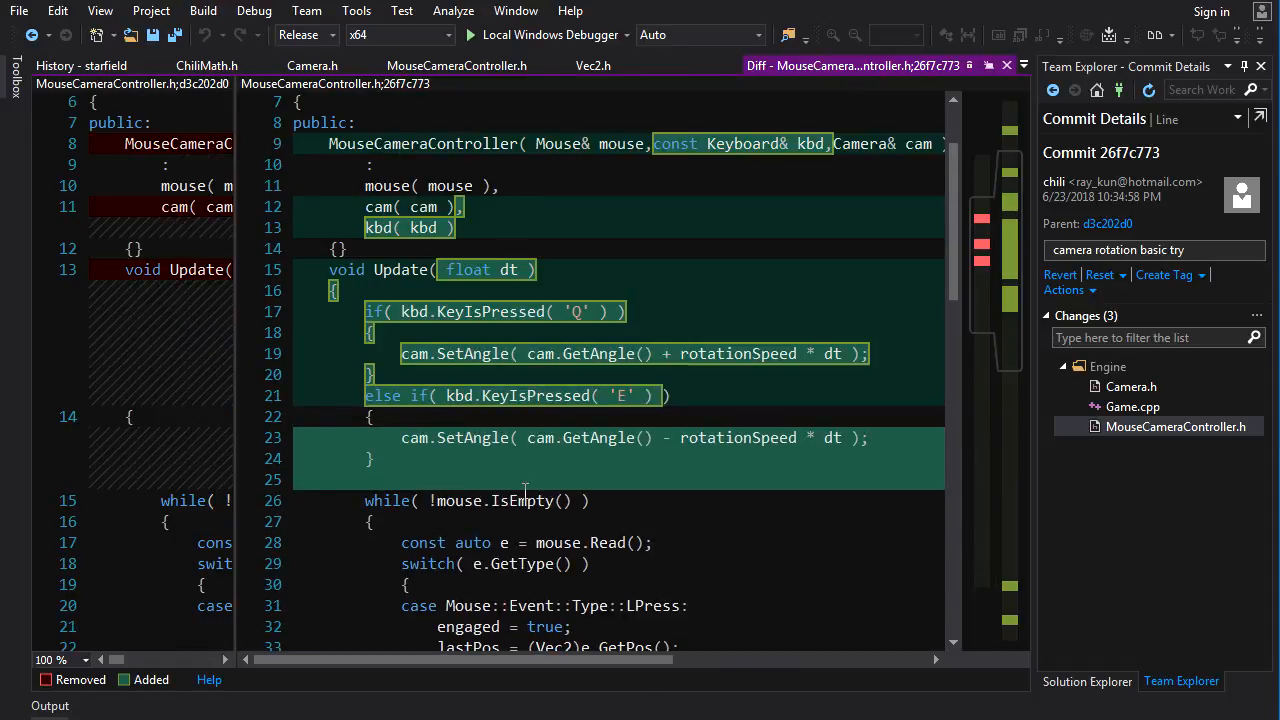
Check the added wnd.kbd argument and dt passed in Game.cpp, then build and run rotcam1
{"action": "double_click", "coordinate": [1132, 407]}
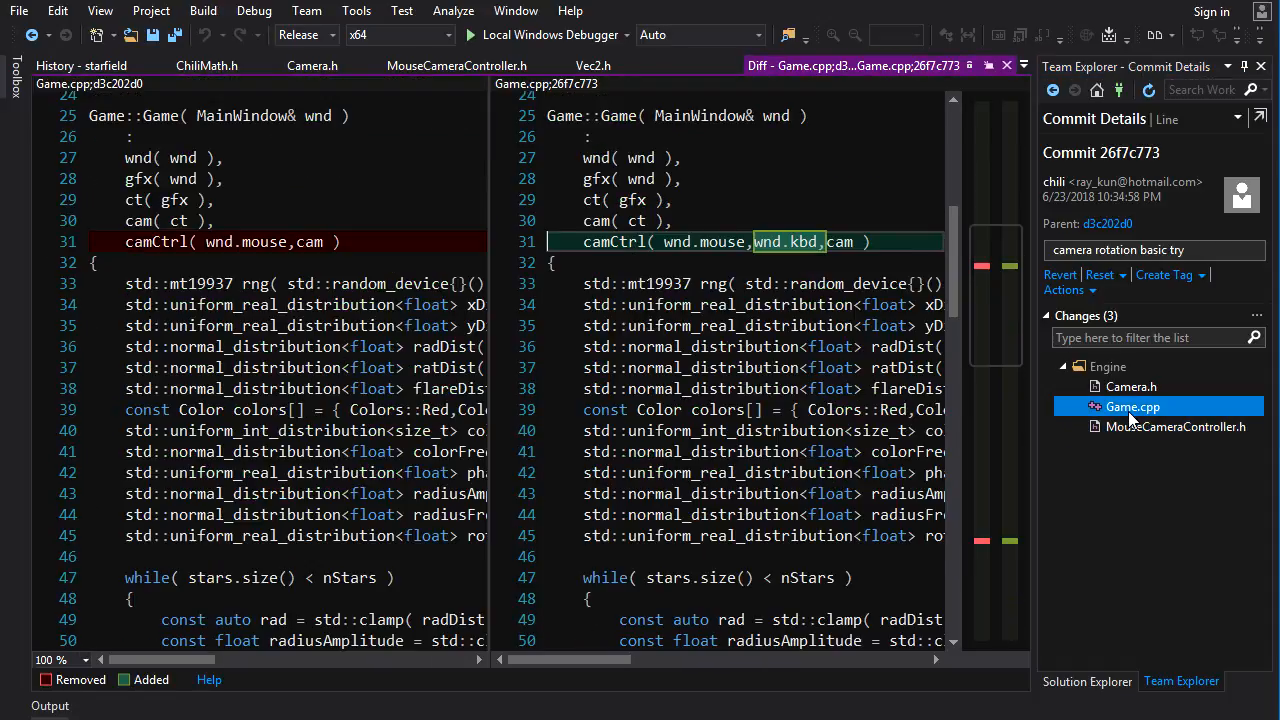
{"action": "scroll", "coordinate": [645, 383], "scroll_direction": "up", "scroll_amount": 2}
{"action": "left_click", "coordinate": [830, 327]}
{"action": "left_click_drag", "start_coordinate": [756, 372], "coordinate": [826, 372]}
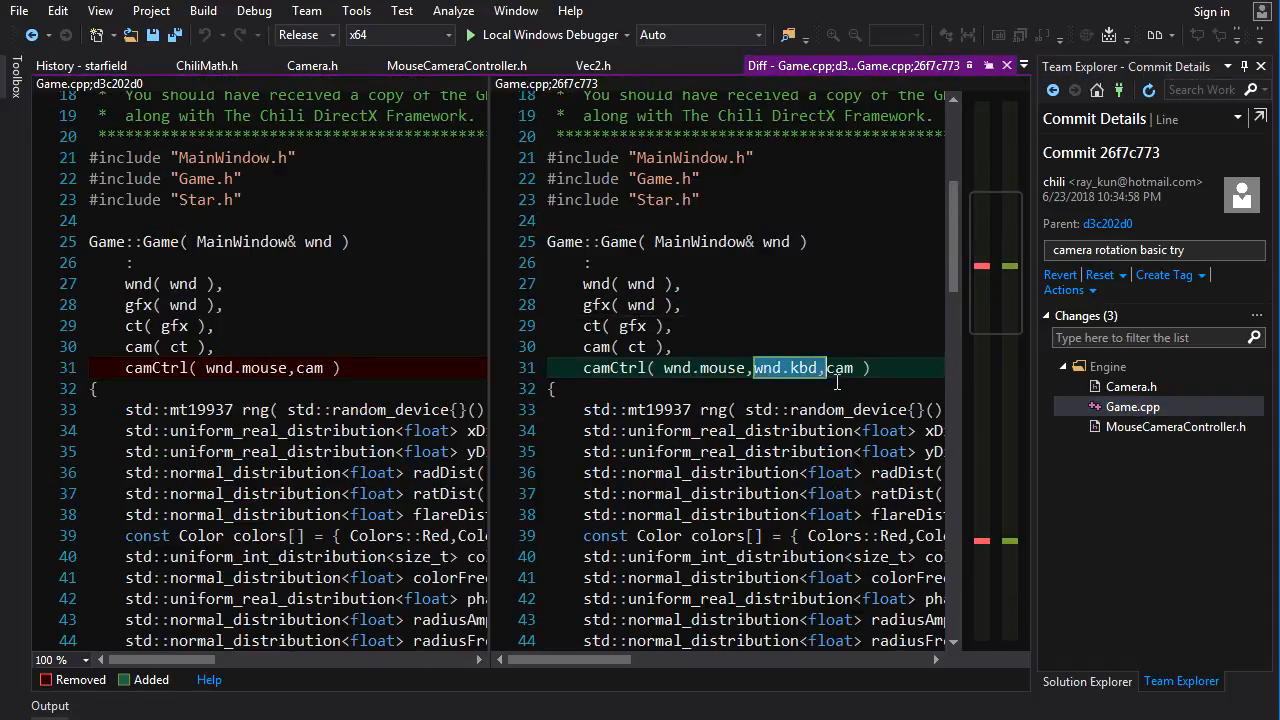
{"action": "scroll", "coordinate": [672, 378], "scroll_direction": "down", "scroll_amount": 10}
{"action": "scroll", "coordinate": [700, 400], "scroll_direction": "down", "scroll_amount": 3}
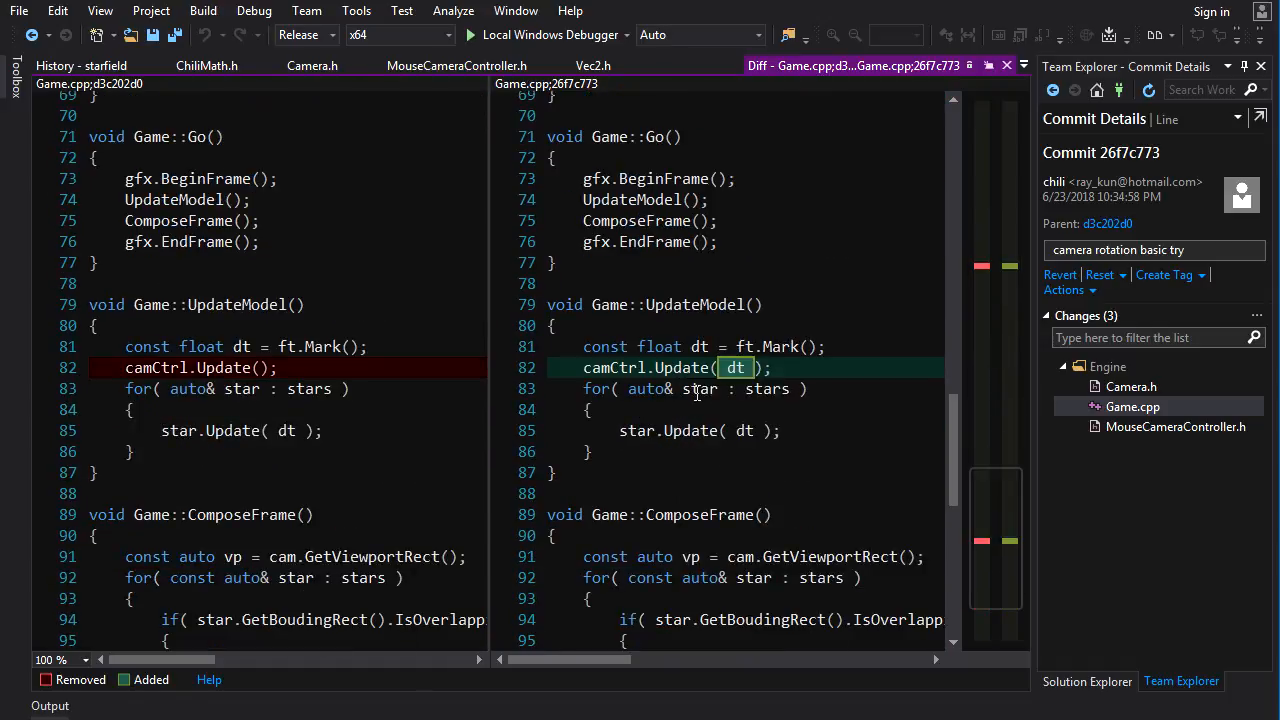
{"action": "left_click", "coordinate": [766, 410]}
{"action": "left_click", "coordinate": [746, 368]}
{"action": "scroll", "coordinate": [746, 385], "scroll_direction": "down", "scroll_amount": 3}
{"action": "scroll", "coordinate": [700, 380], "scroll_direction": "up", "scroll_amount": 15}
{"action": "scroll", "coordinate": [718, 356], "scroll_direction": "up", "scroll_amount": 7}
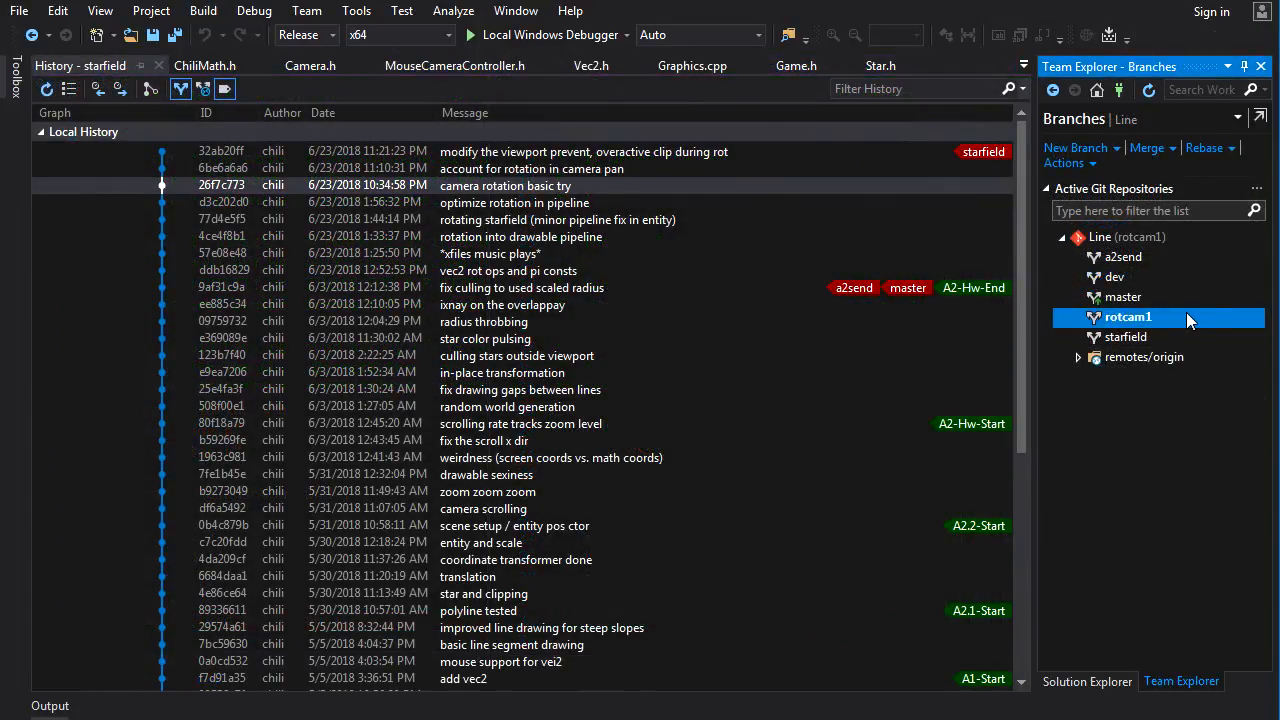
{"action": "left_click", "coordinate": [550, 35]}
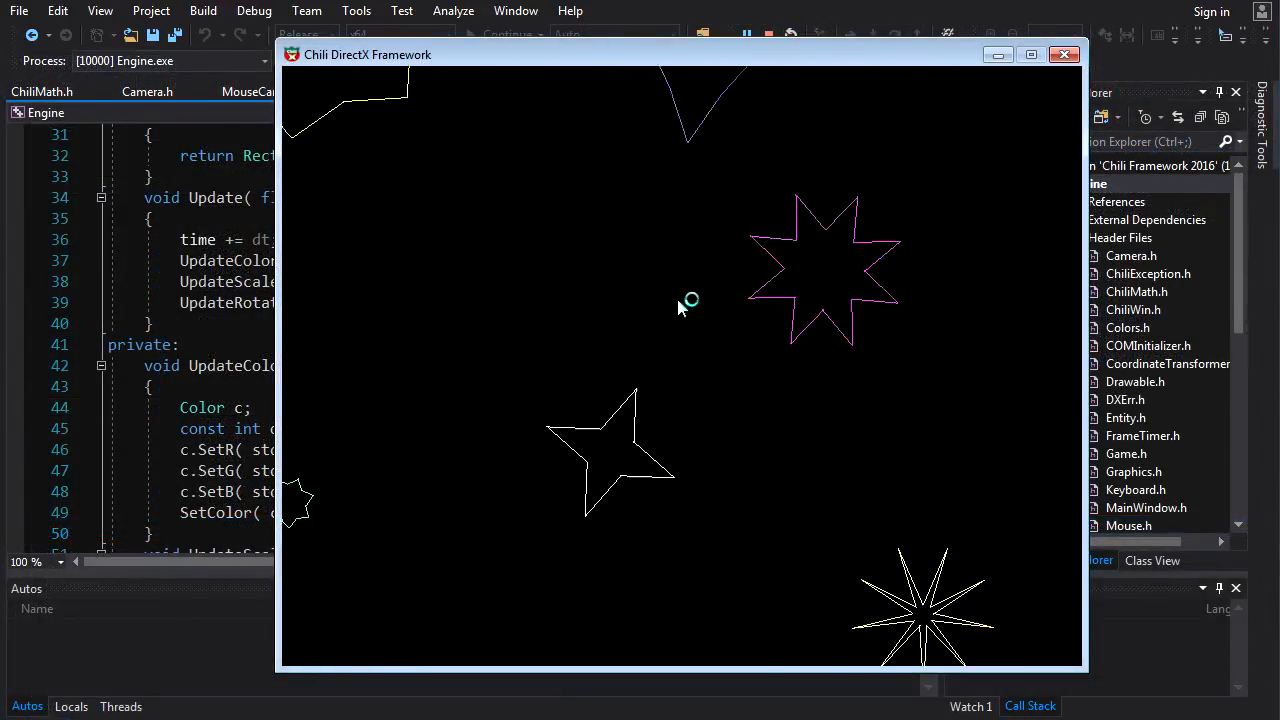
{"action": "scroll", "coordinate": [678, 305], "scroll_direction": "down", "scroll_amount": 5}
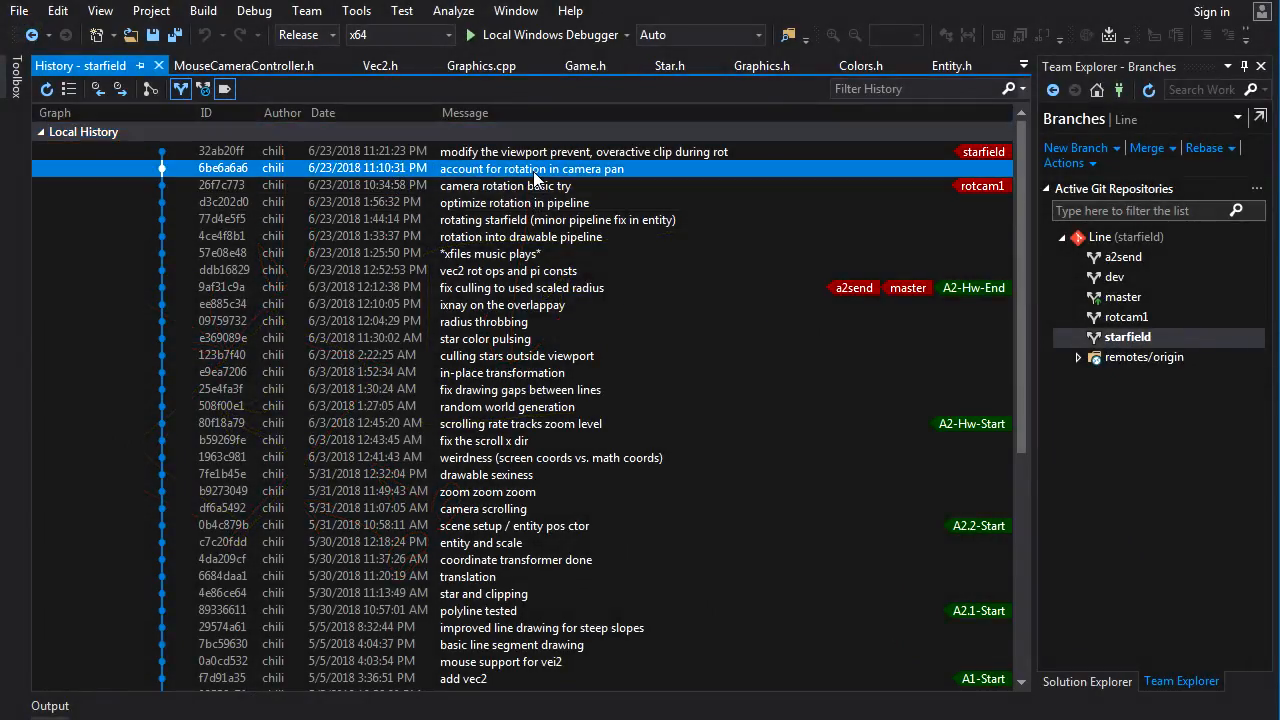
Show the details of the account for rotation in camera pan commit
{"action": "double_click", "coordinate": [533, 170]}
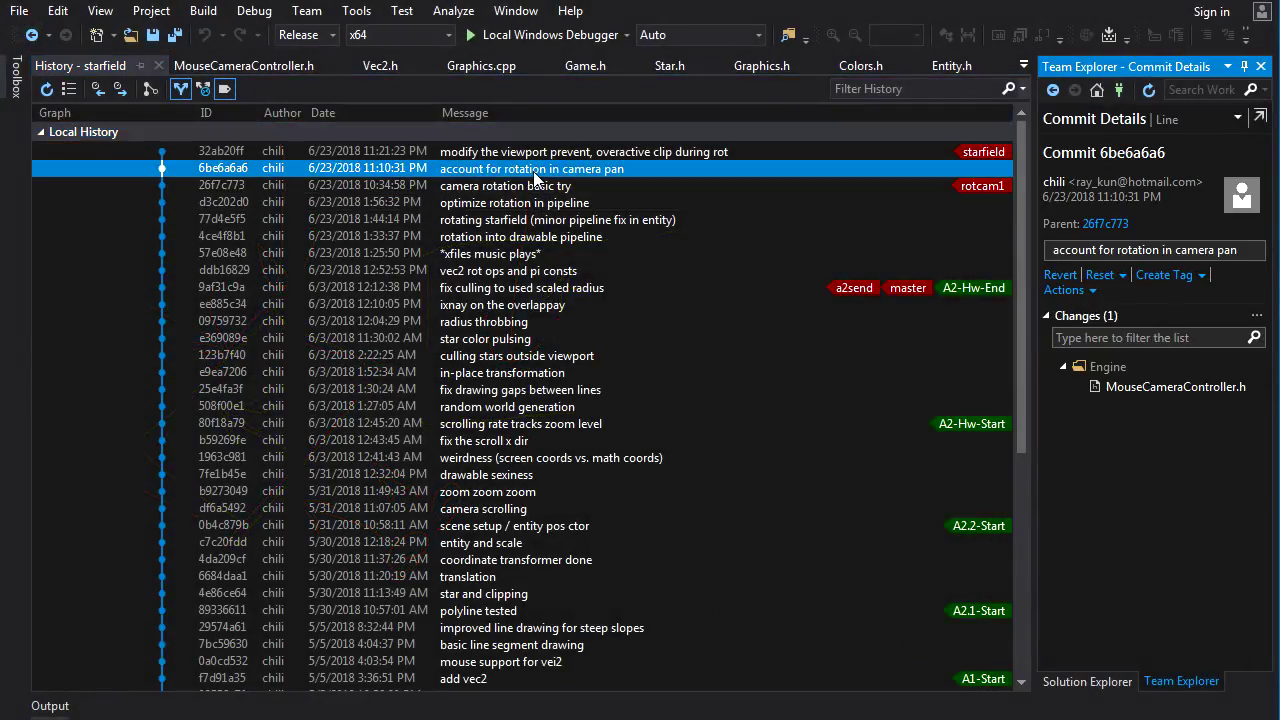
In the MouseCameraController.h diff, highlight the if( engaged ) check and the delta.x = -delta.x flip
{"action": "double_click", "coordinate": [1128, 386]}
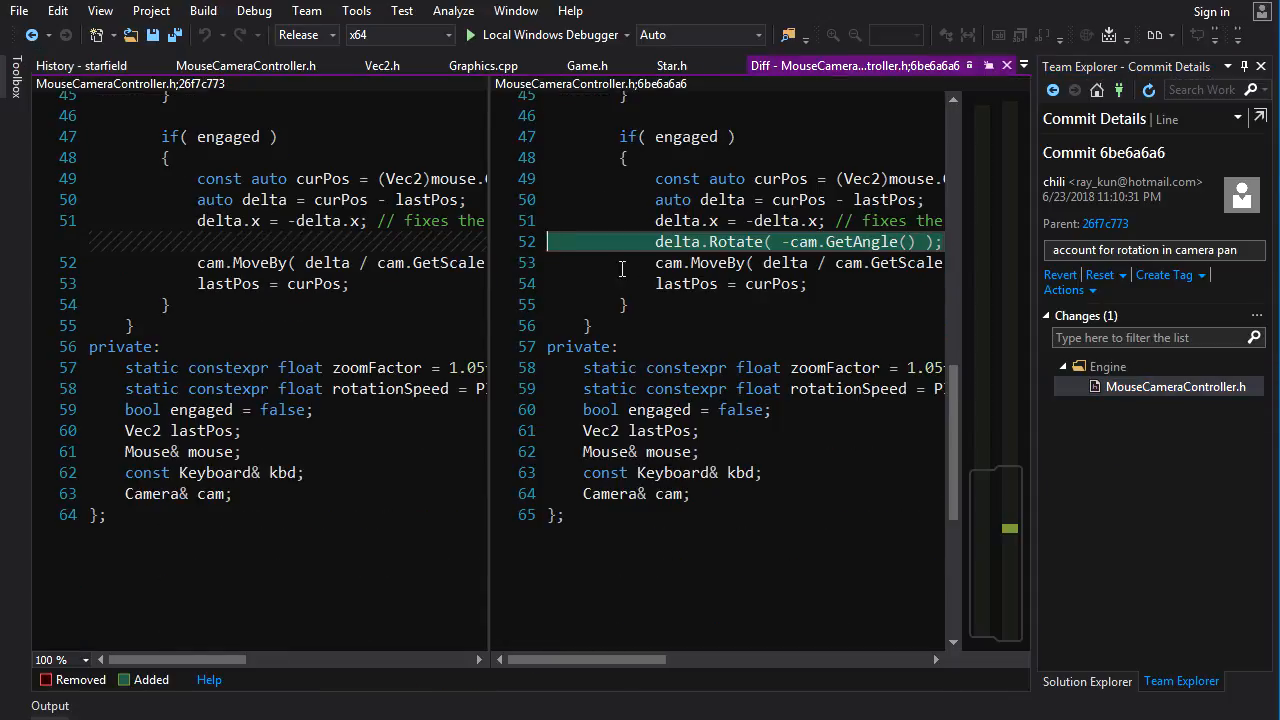
{"action": "left_click_drag", "start_coordinate": [501, 356], "coordinate": [556, 356]}
{"action": "scroll", "coordinate": [585, 480], "scroll_direction": "up", "scroll_amount": 5}
{"action": "scroll", "coordinate": [585, 492], "scroll_direction": "down", "scroll_amount": 2}
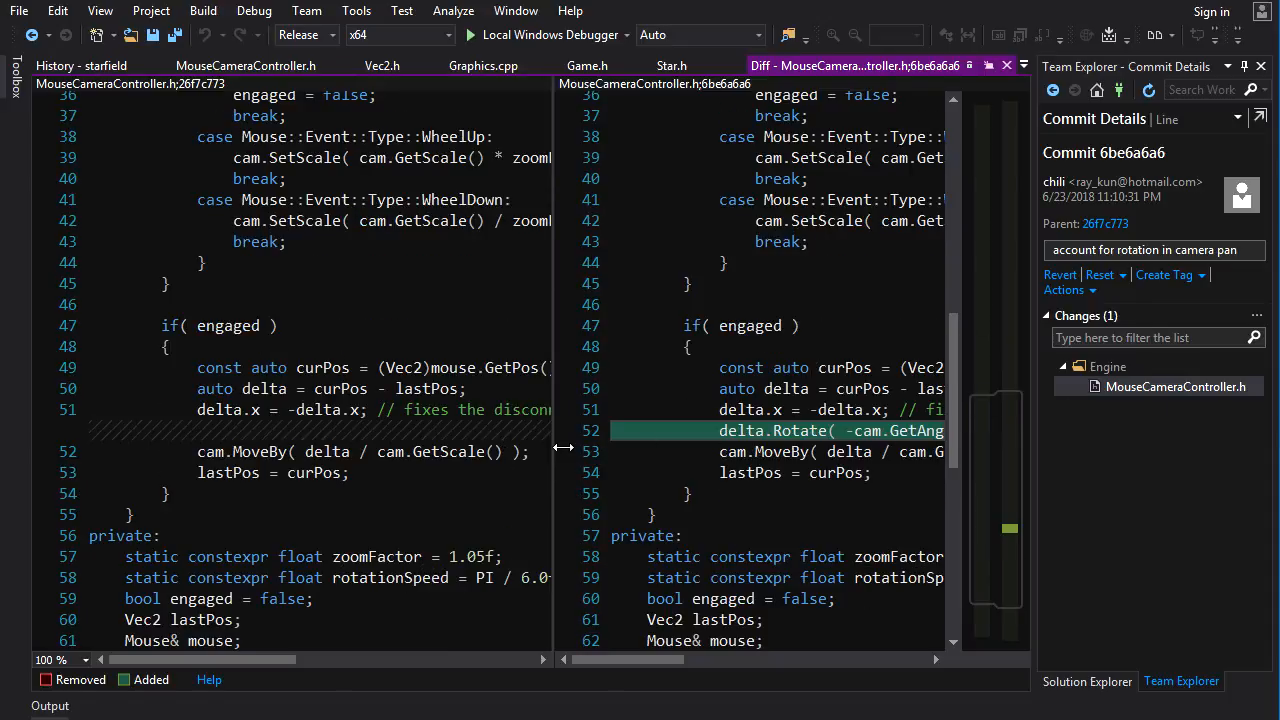
{"action": "left_click_drag", "start_coordinate": [556, 445], "coordinate": [716, 443]}
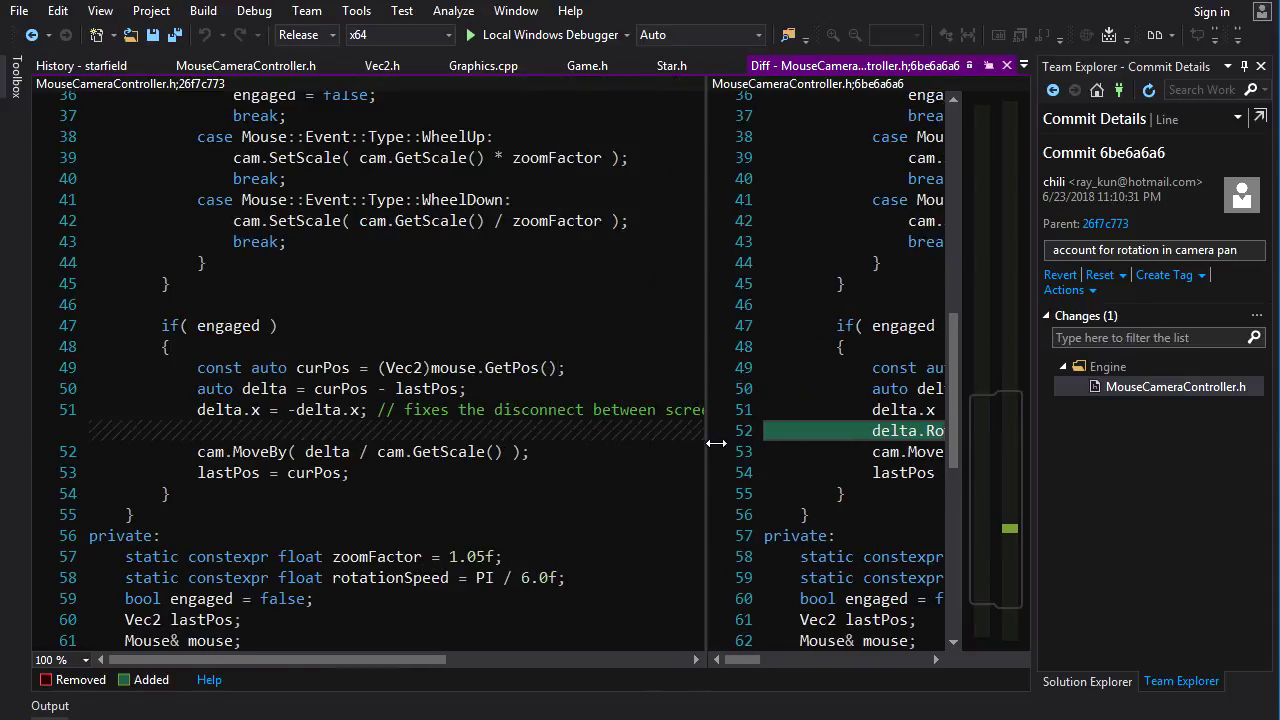
{"action": "left_click_drag", "start_coordinate": [185, 327], "coordinate": [278, 326]}
{"action": "left_click", "coordinate": [278, 326]}
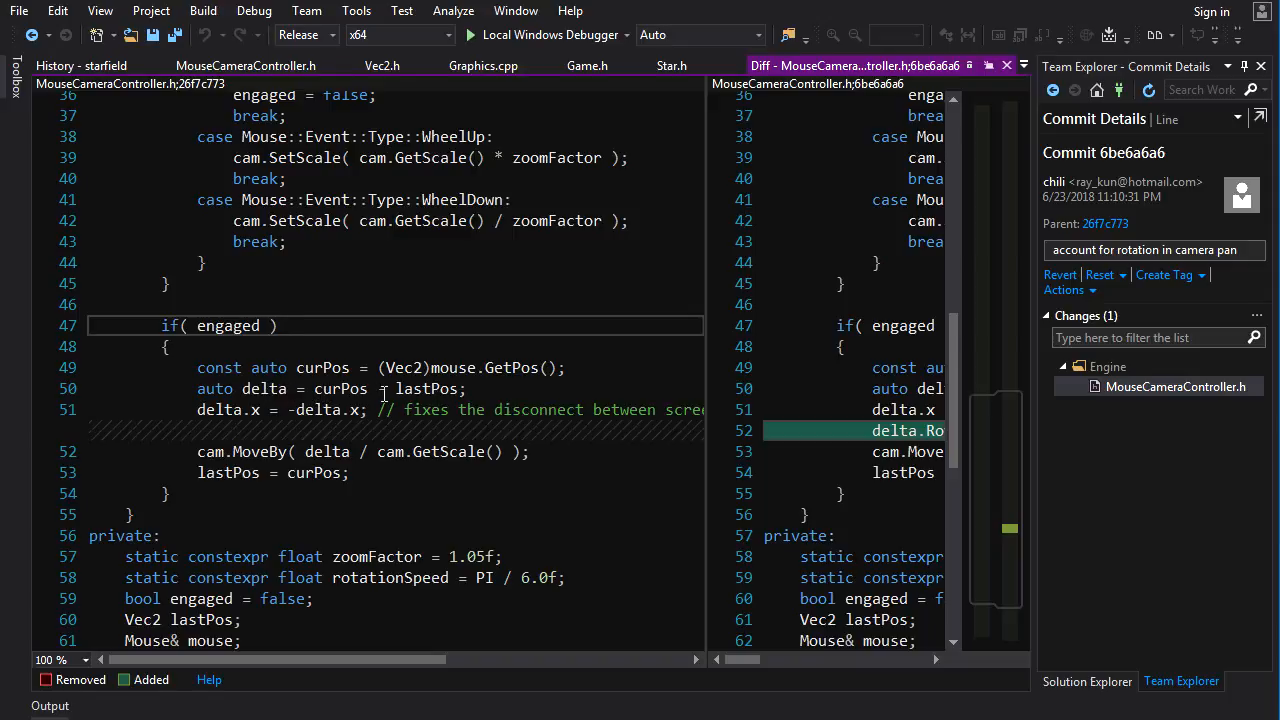
{"action": "left_click_drag", "start_coordinate": [198, 412], "coordinate": [360, 412]}
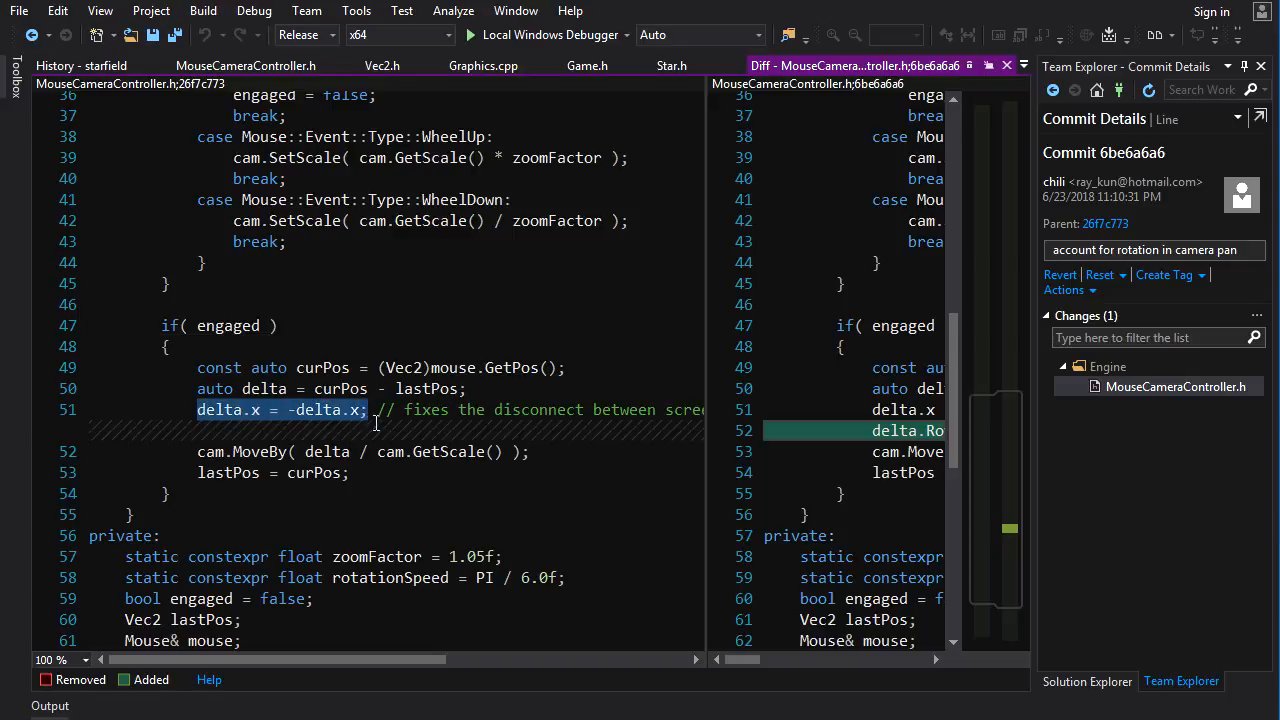
{"action": "left_click", "coordinate": [248, 453]}
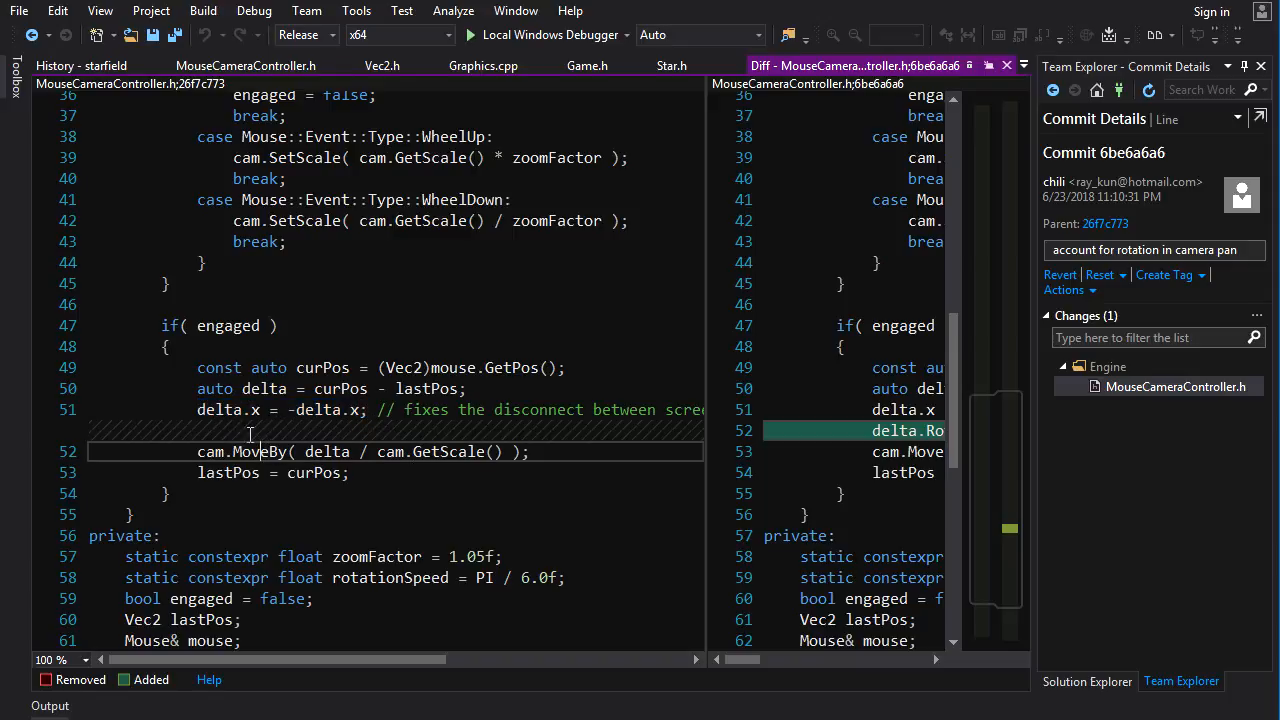
{"action": "left_click_drag", "start_coordinate": [198, 412], "coordinate": [362, 411]}
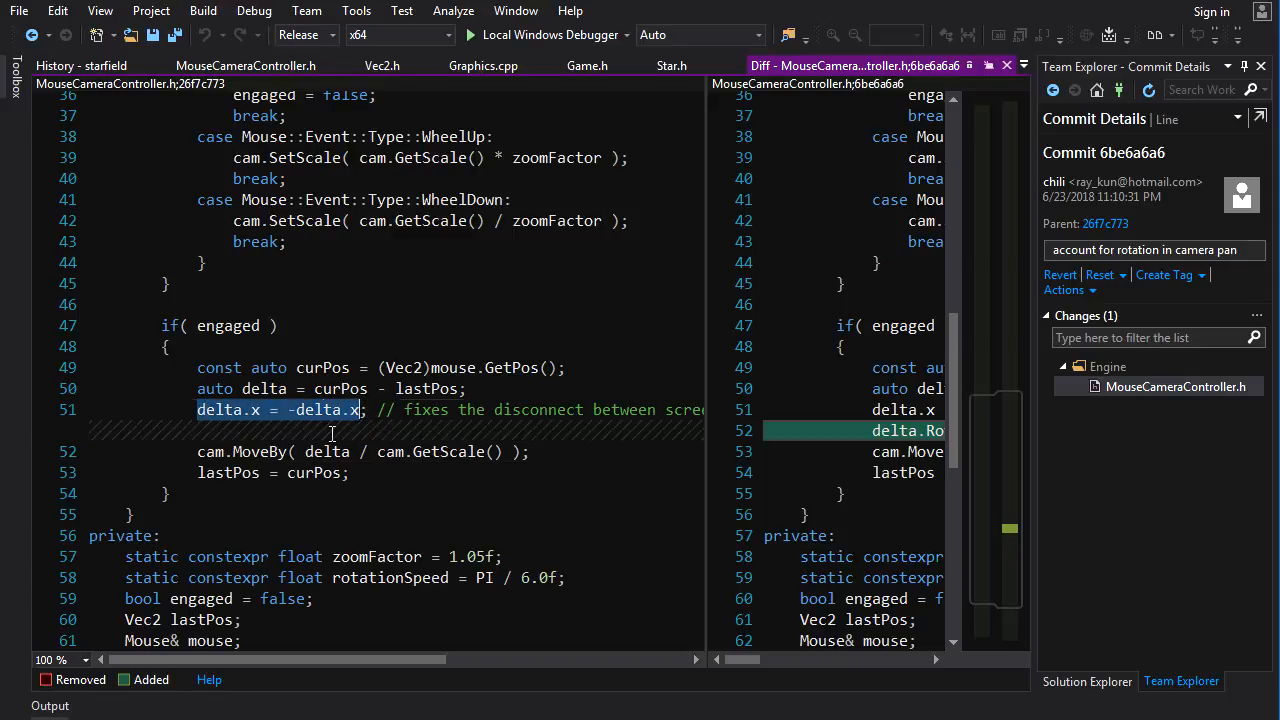
{"action": "left_click", "coordinate": [330, 425]}
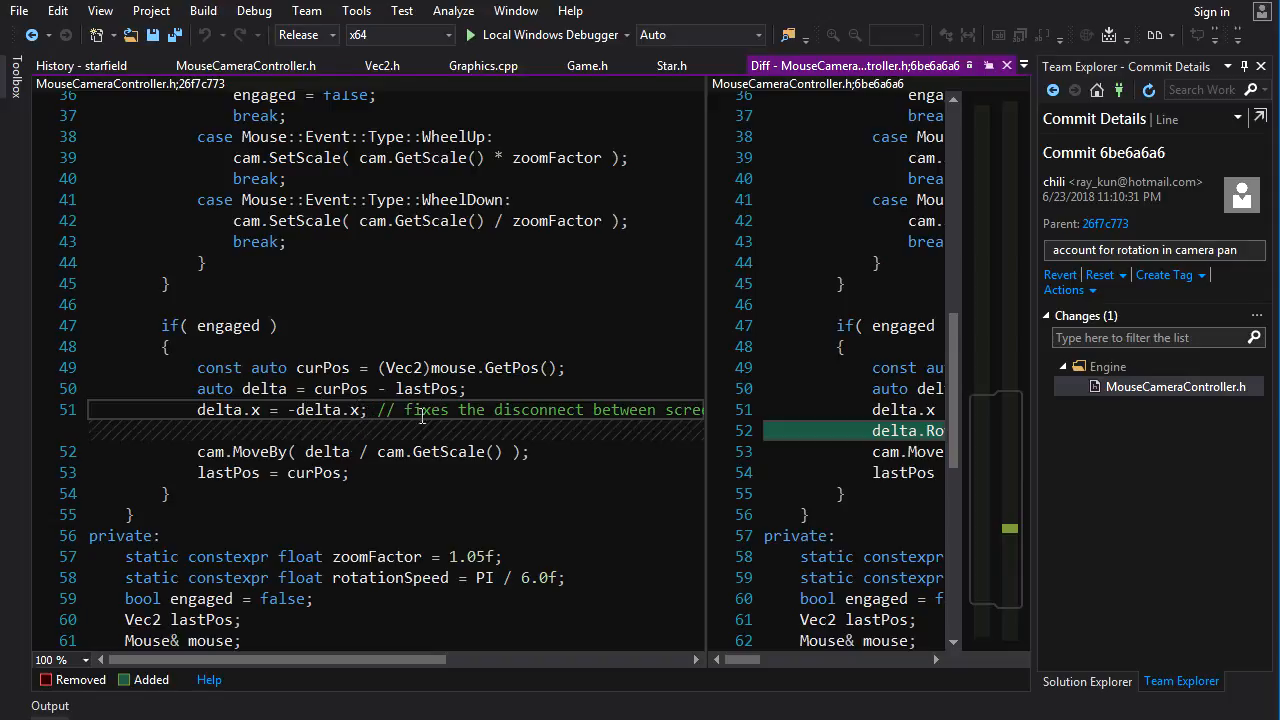
Highlight delta / cam.GetScale(), the -delta.x expression and the math coords comment
{"action": "left_click_drag", "start_coordinate": [305, 452], "coordinate": [512, 465]}
{"action": "left_click", "coordinate": [355, 455]}
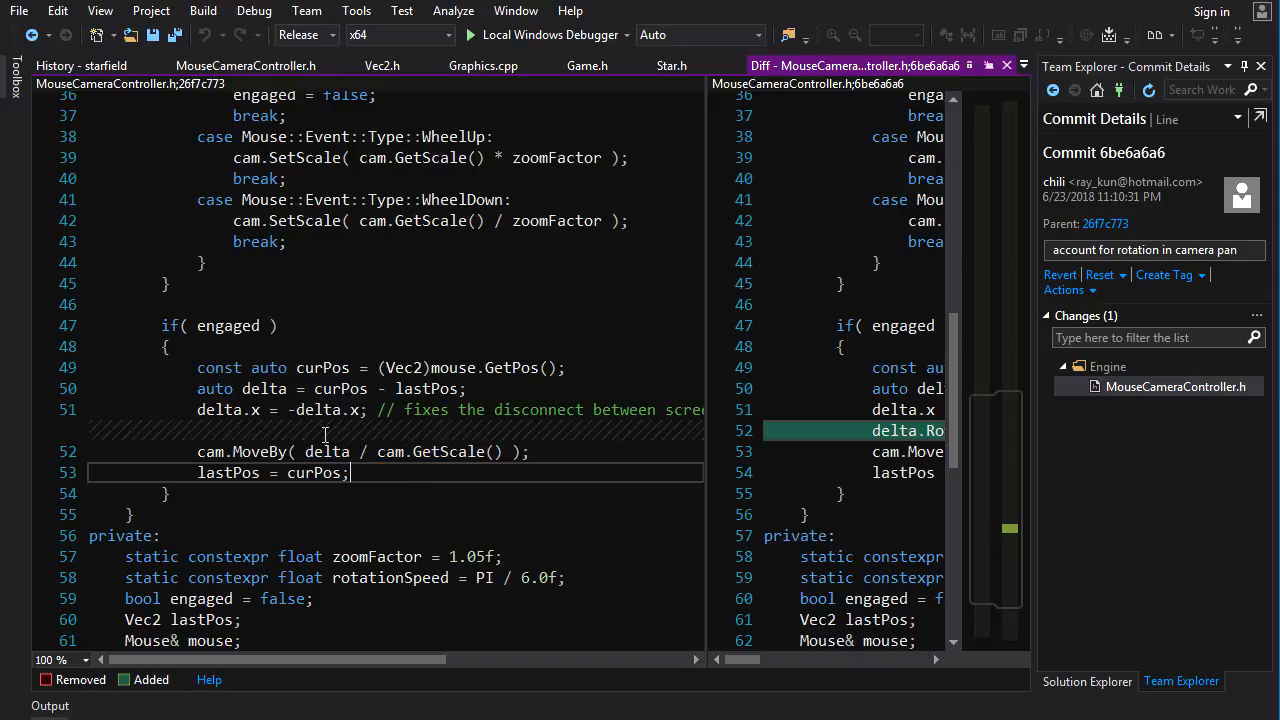
{"action": "left_click_drag", "start_coordinate": [298, 410], "coordinate": [408, 420]}
{"action": "left_click", "coordinate": [312, 410]}
{"action": "double_click", "coordinate": [318, 410]}
{"action": "left_click_drag", "start_coordinate": [318, 410], "coordinate": [290, 410]}
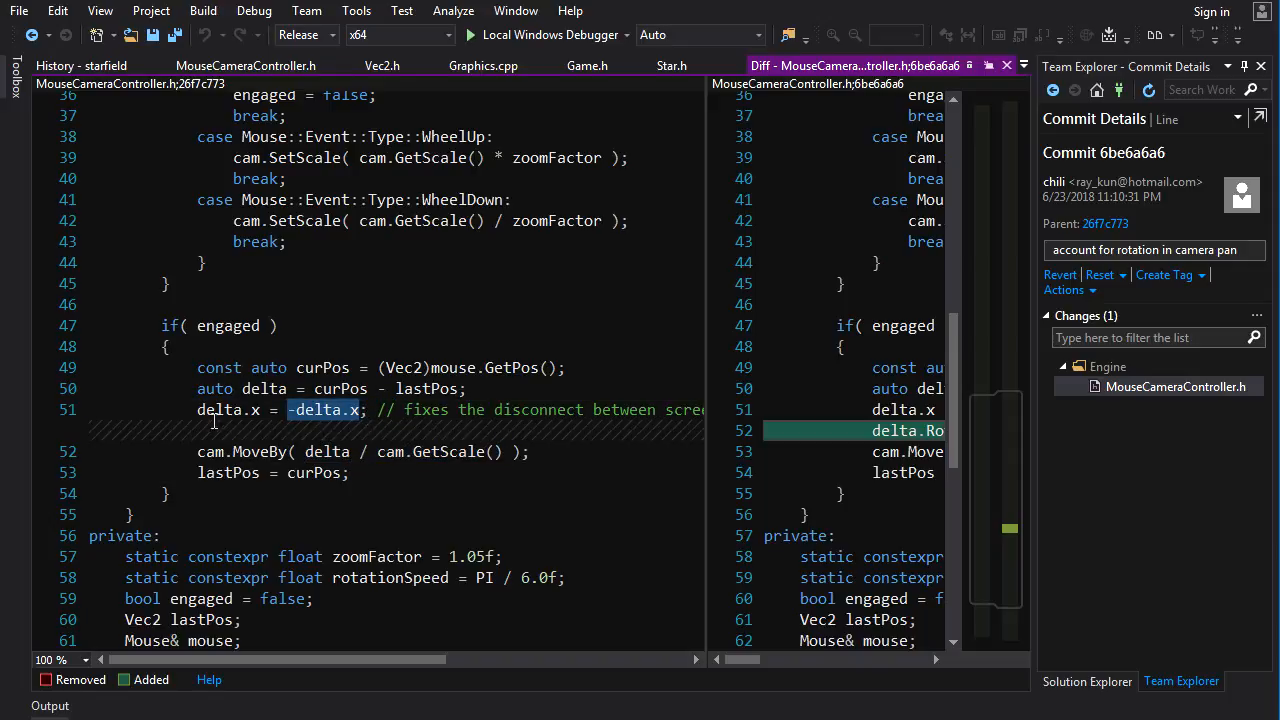
{"action": "left_click_drag", "start_coordinate": [366, 660], "coordinate": [500, 660]}
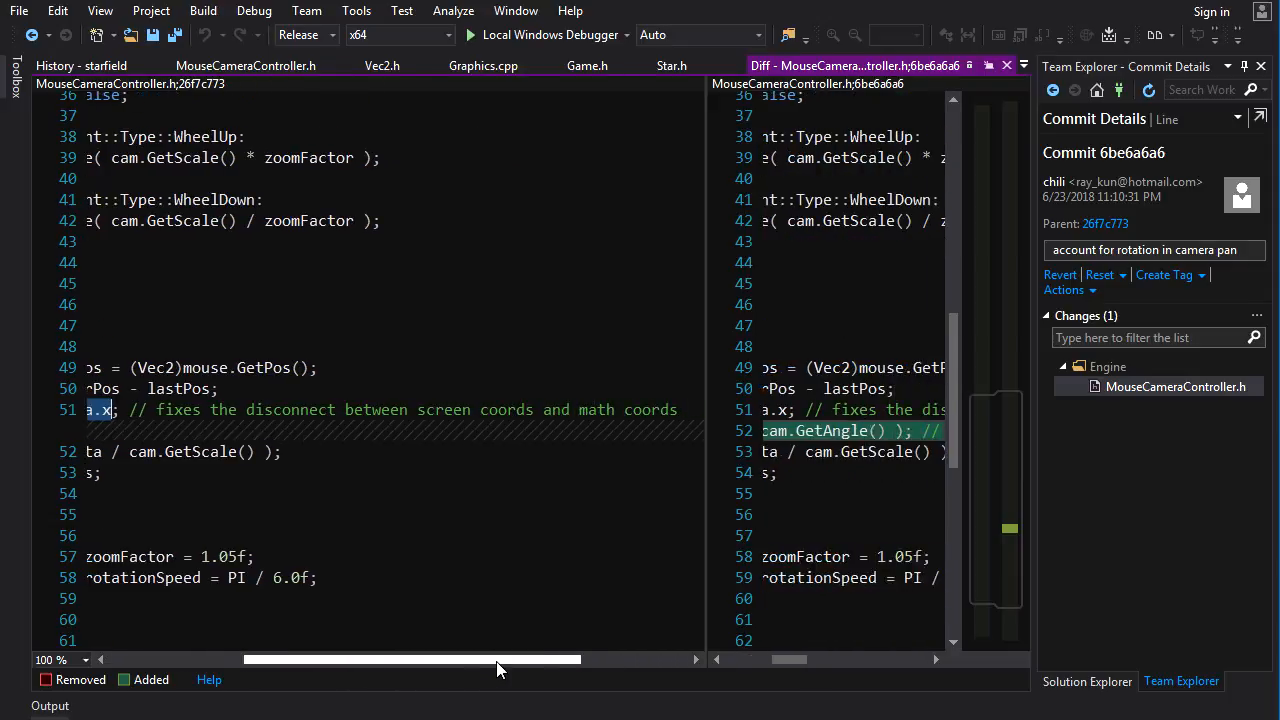
{"action": "double_click", "coordinate": [542, 410]}
{"action": "left_click", "coordinate": [388, 473]}
{"action": "scroll", "coordinate": [391, 636], "scroll_direction": "right", "scroll_amount": 3}
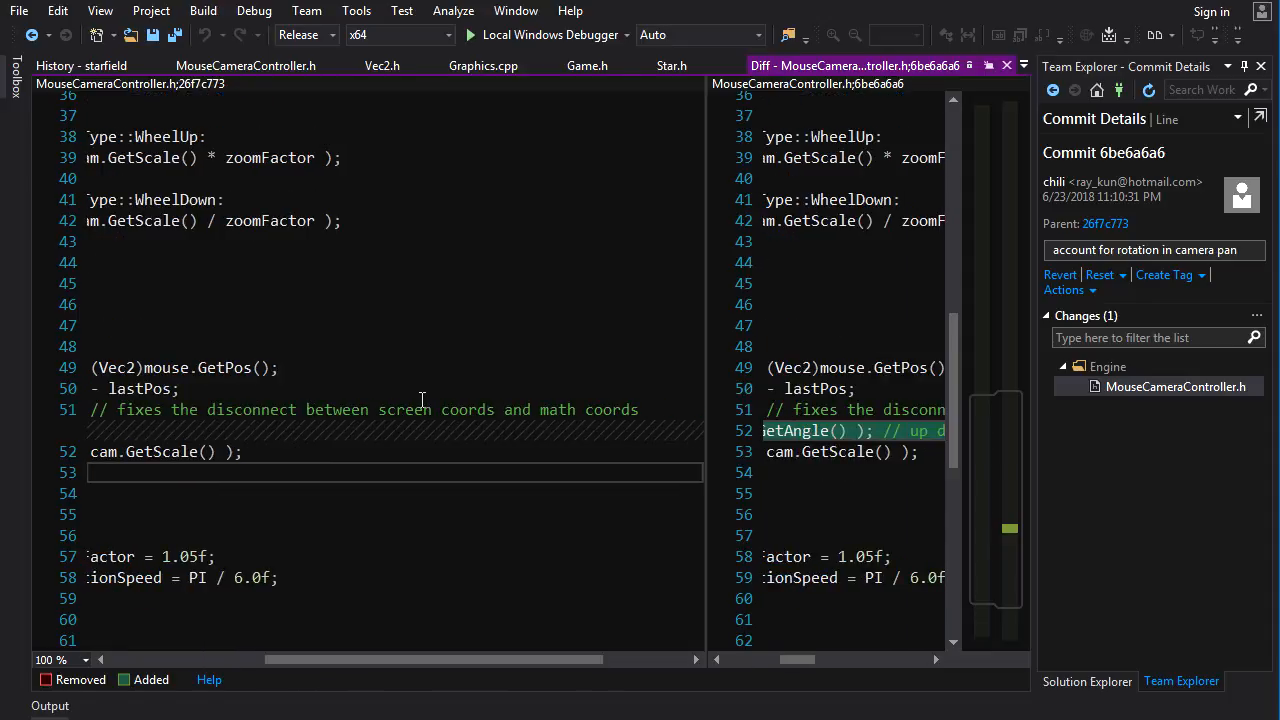
Highlight the screen coords phrase and the whole cam.MoveBy( delta / cam.GetScale() ) statement on line 52
{"action": "double_click", "coordinate": [440, 410]}
{"action": "left_click_drag", "start_coordinate": [440, 410], "coordinate": [504, 418]}
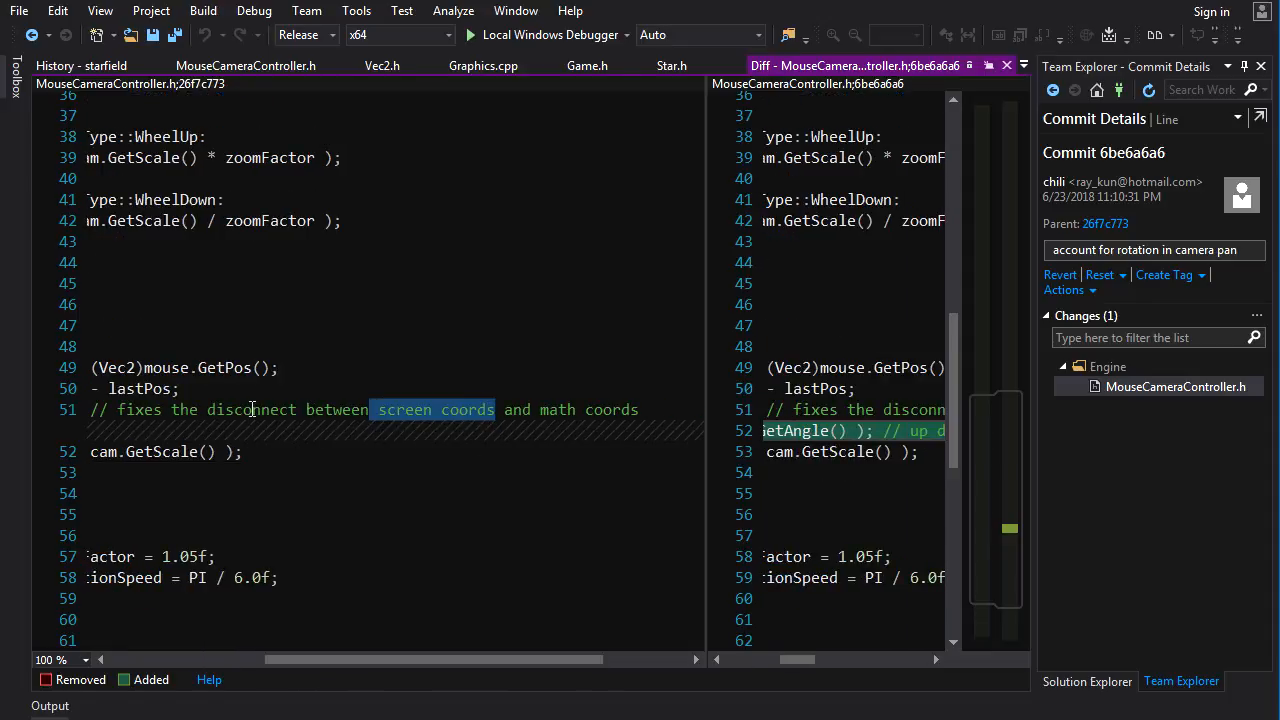
{"action": "scroll", "coordinate": [203, 402], "scroll_direction": "left", "scroll_amount": 5}
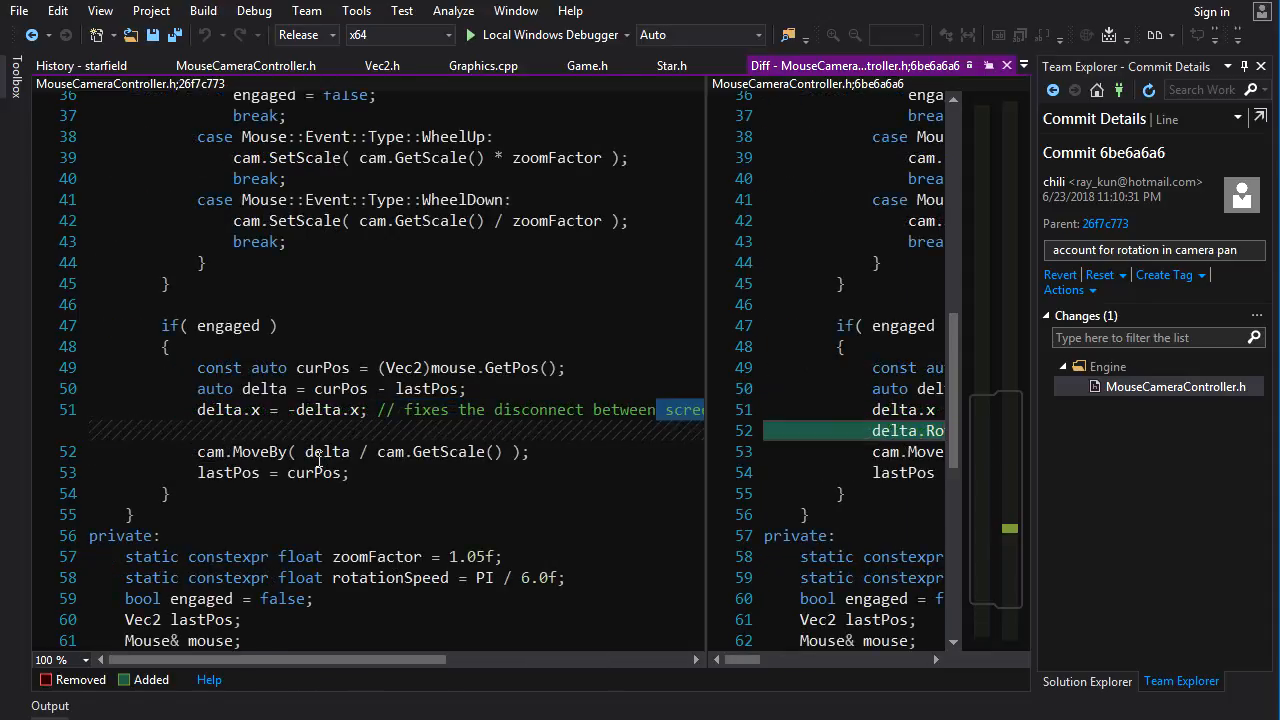
{"action": "left_click_drag", "start_coordinate": [306, 452], "coordinate": [504, 452]}
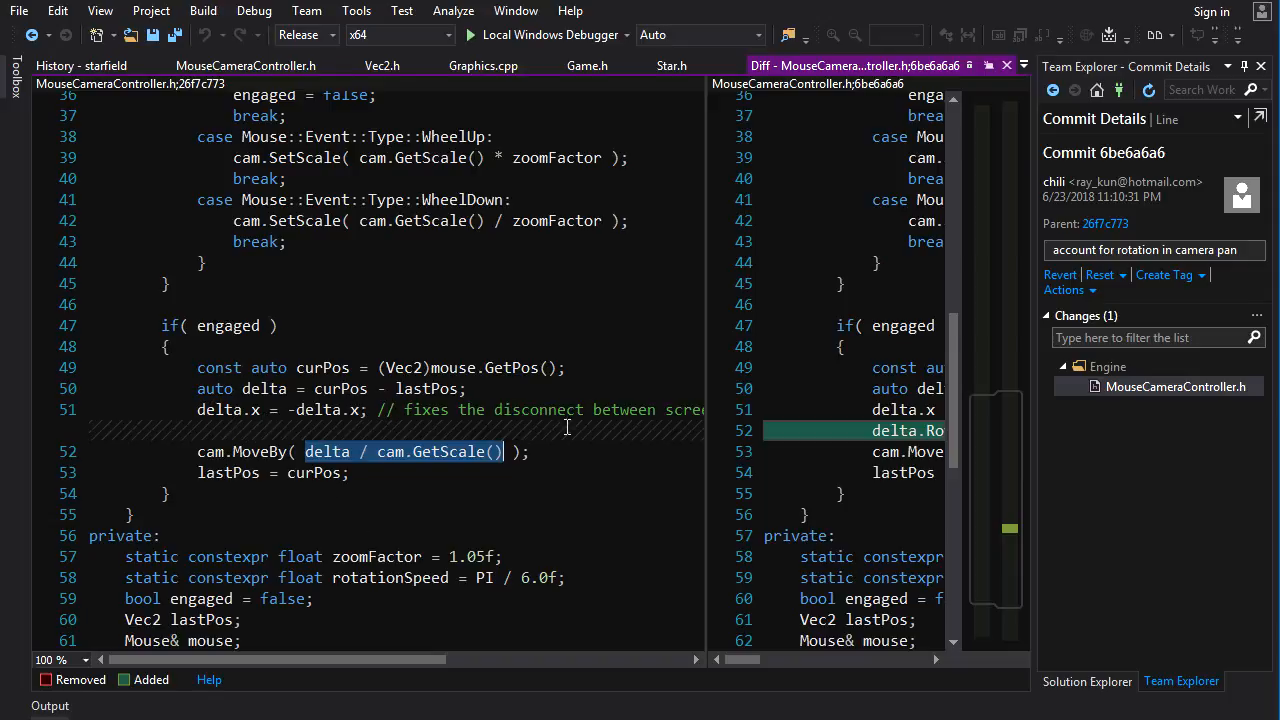
{"action": "left_click_drag", "start_coordinate": [198, 452], "coordinate": [553, 453]}
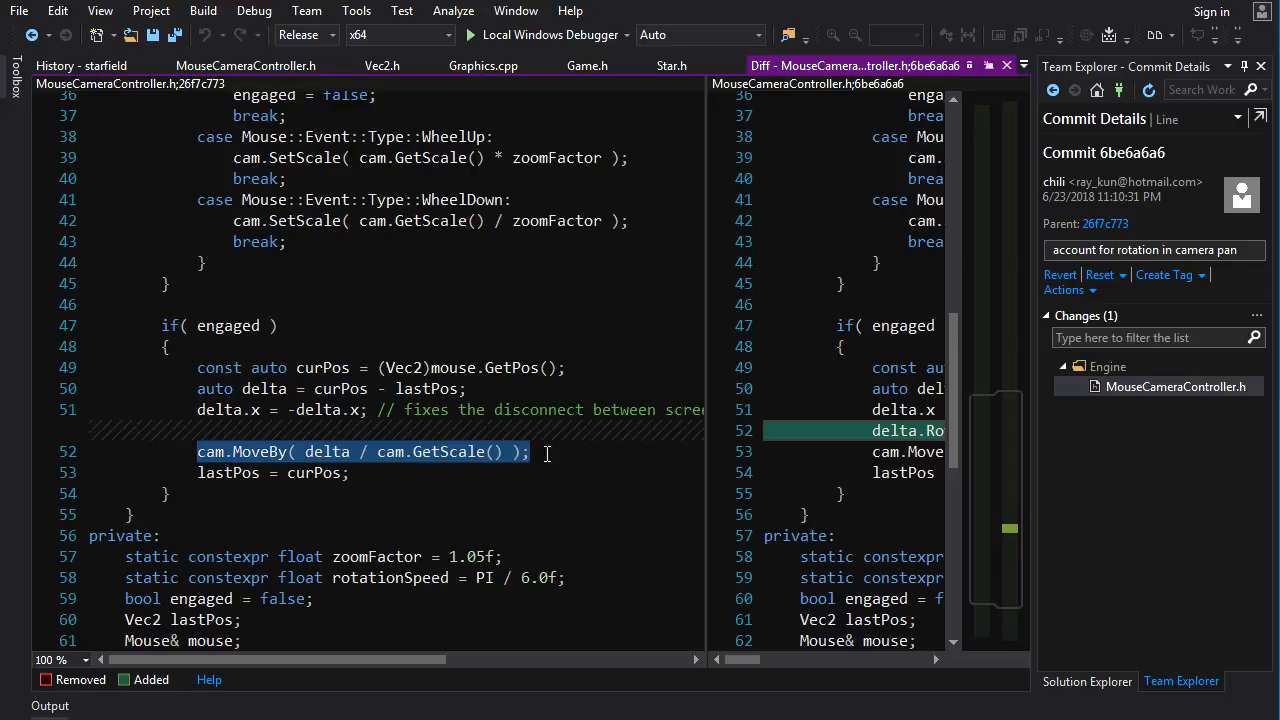
{"action": "left_click_drag", "start_coordinate": [396, 659], "coordinate": [443, 660]}
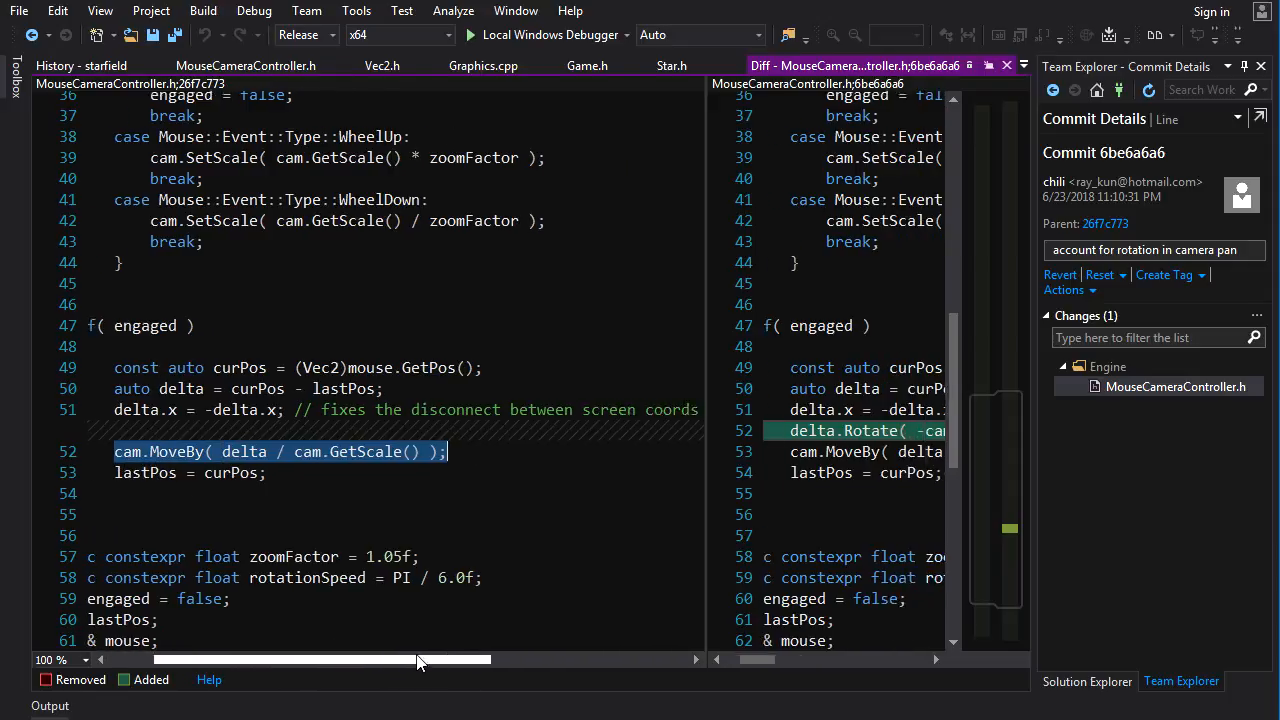
{"action": "left_click", "coordinate": [725, 508]}
Widen the new-version pane and select -cam.GetAngle() in the added delta.Rotate line
{"action": "left_click_drag", "start_coordinate": [725, 508], "coordinate": [390, 508]}
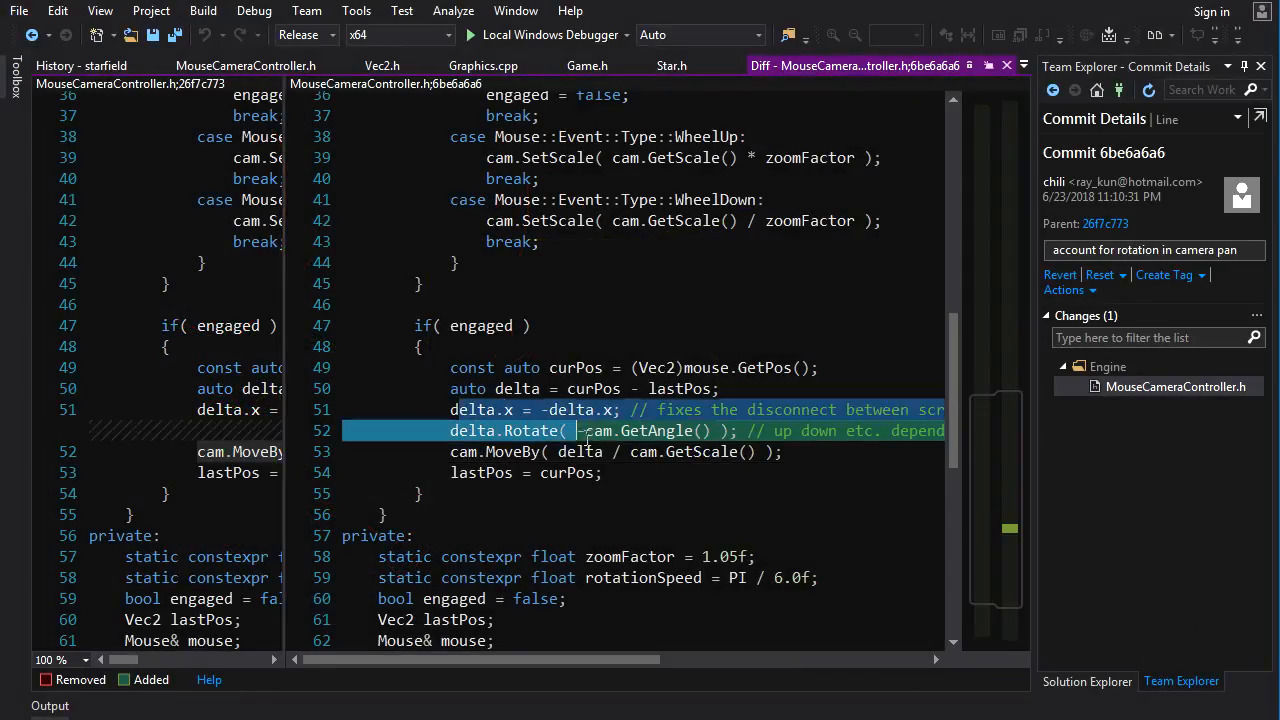
{"action": "left_click", "coordinate": [496, 432]}
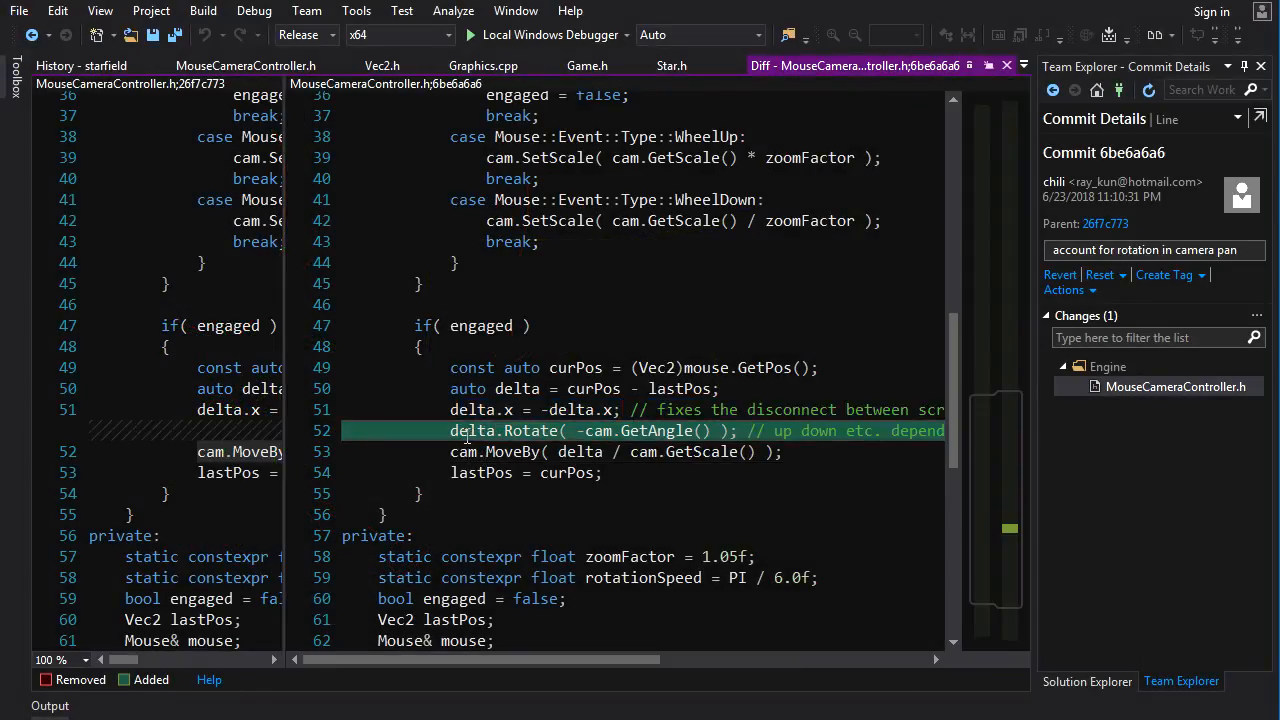
{"action": "left_click_drag", "start_coordinate": [578, 432], "coordinate": [720, 432]}
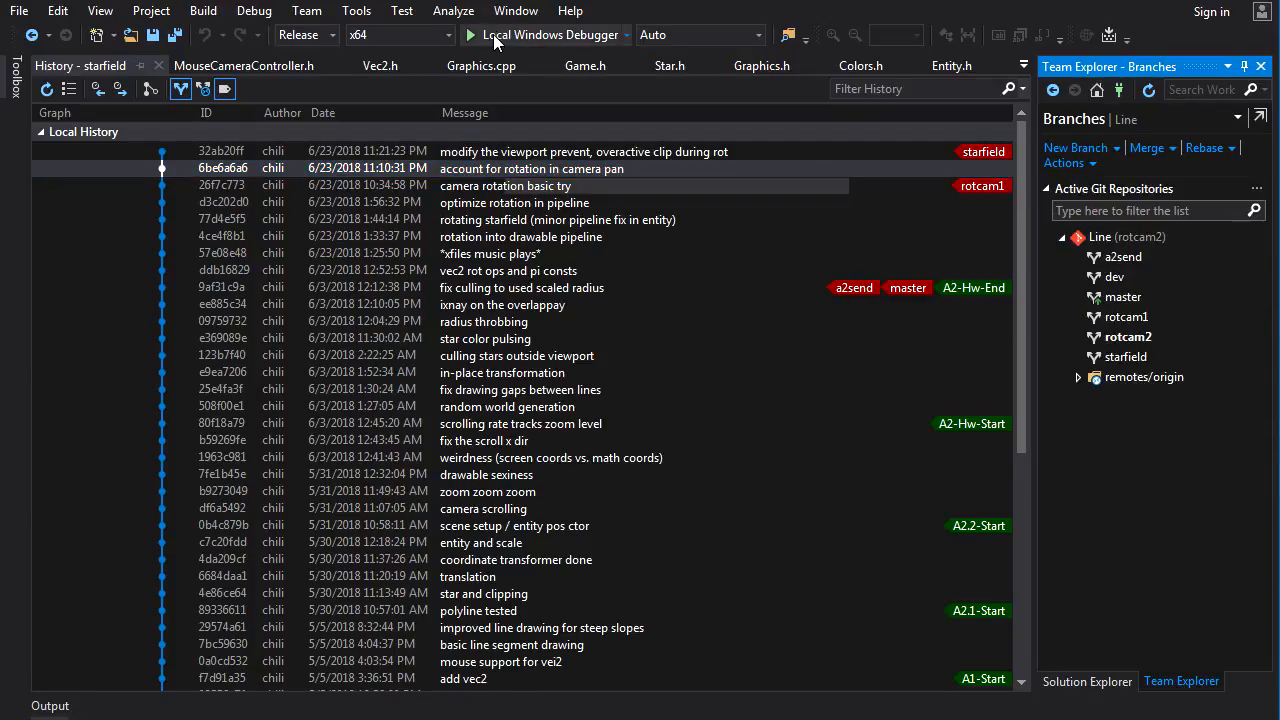
Build and launch the starfield with the Local Windows Debugger
{"action": "left_click", "coordinate": [544, 34]}
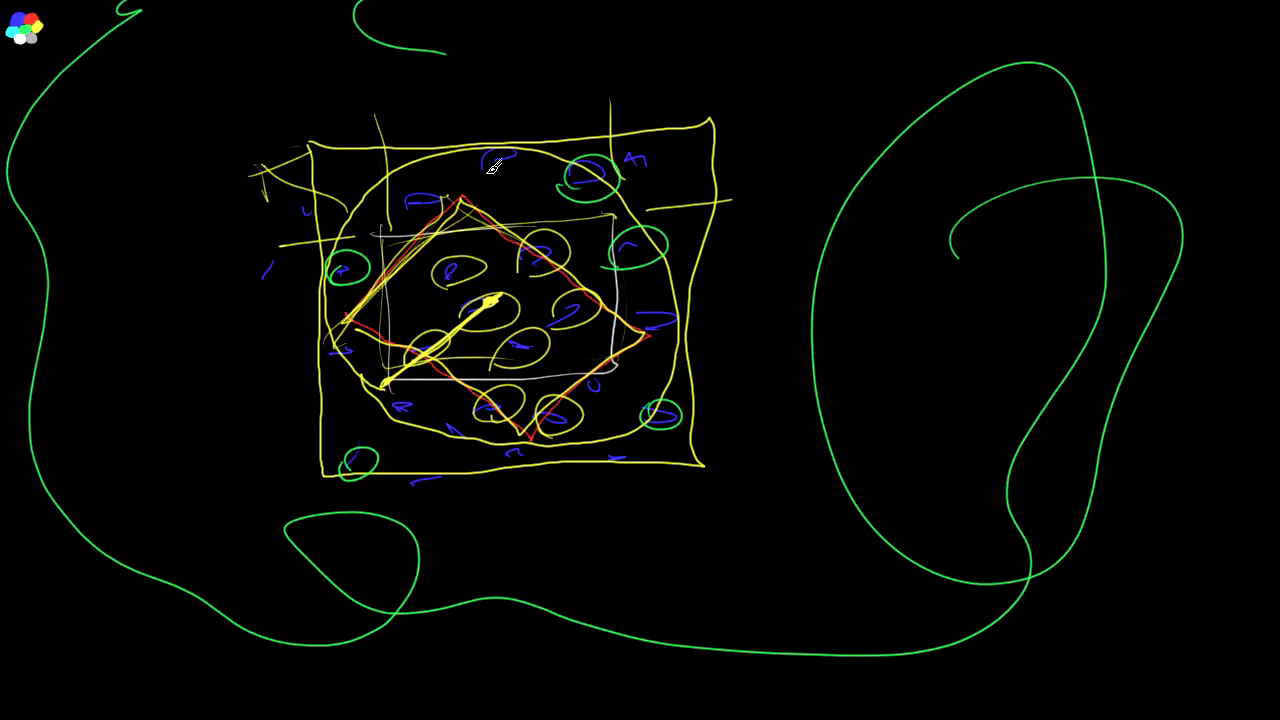
Circle the stars near the square's top, top-right and lower left in green
{"action": "left_click_drag", "start_coordinate": [510, 160], "coordinate": [515, 158]}
{"action": "left_click_drag", "start_coordinate": [660, 168], "coordinate": [662, 165]}
{"action": "left_click_drag", "start_coordinate": [352, 365], "coordinate": [340, 383]}
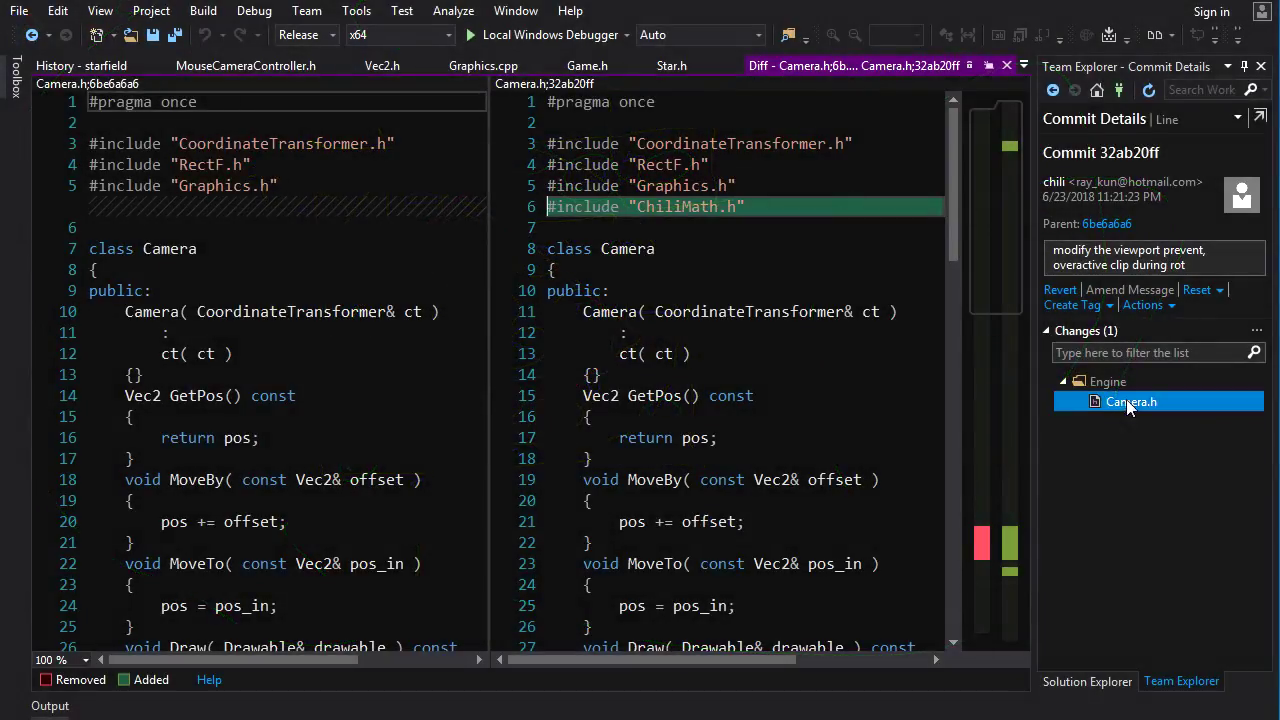
In Camera.h's GetViewportRect, highlight the half-width * zoom, ScreenHeight and sqrt diagonal terms
{"action": "left_click", "coordinate": [540, 218]}
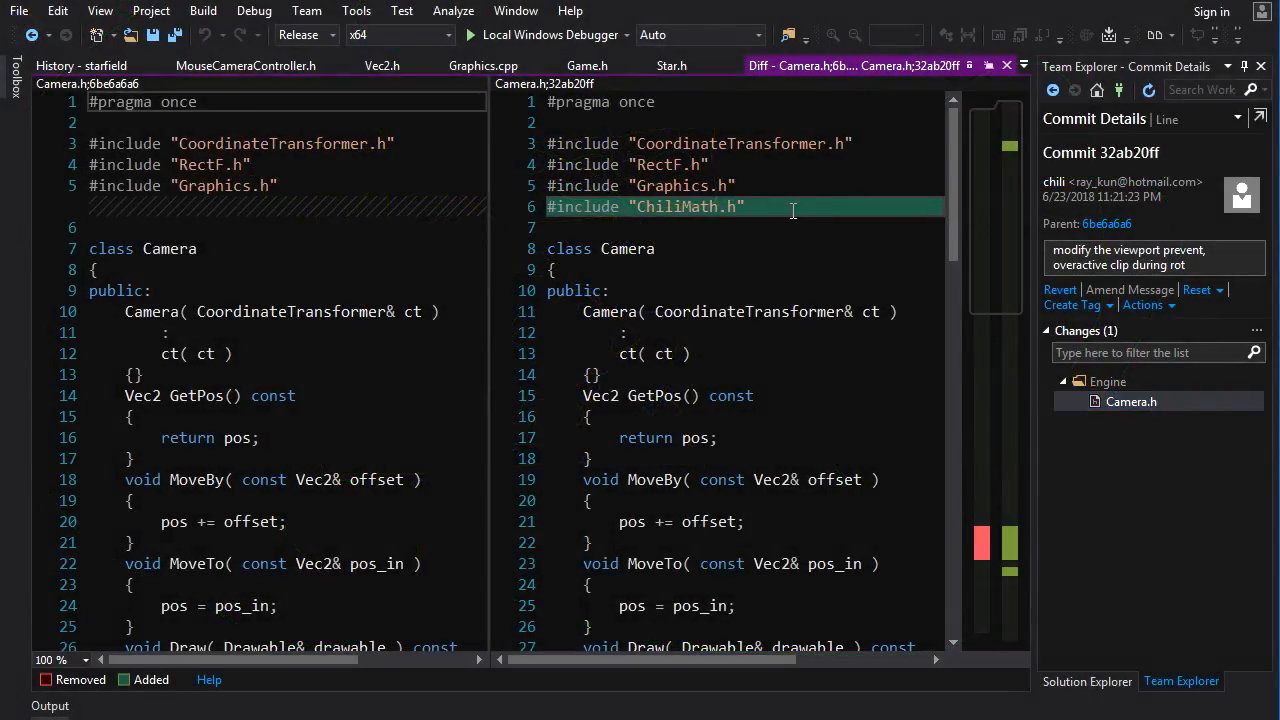
{"action": "left_click_drag", "start_coordinate": [953, 130], "coordinate": [953, 445]}
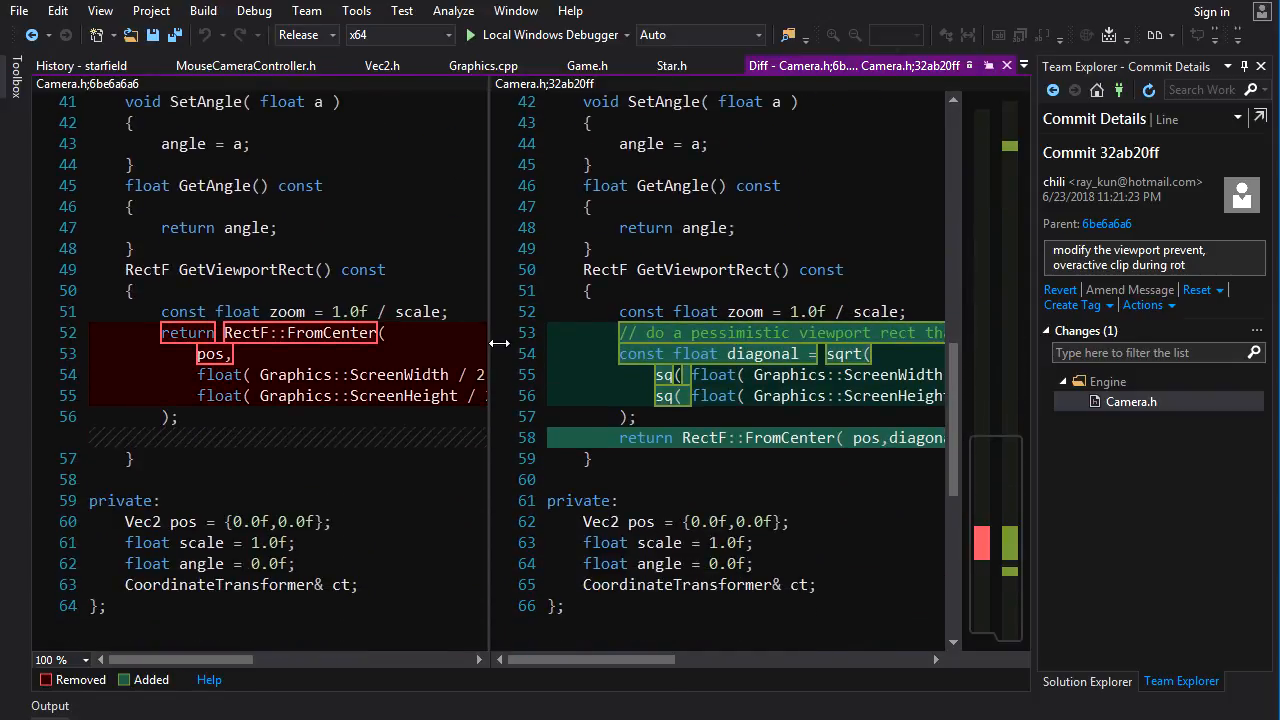
{"action": "left_click_drag", "start_coordinate": [500, 344], "coordinate": [48, 344]}
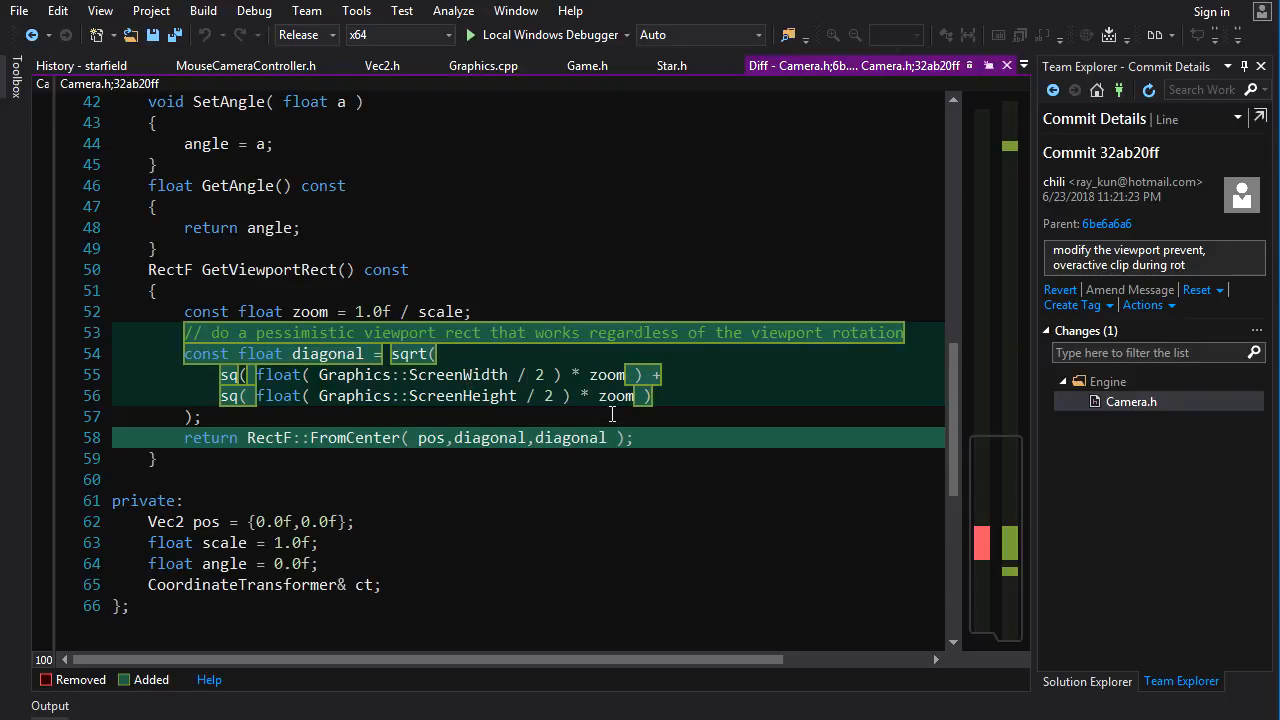
{"action": "left_click_drag", "start_coordinate": [222, 376], "coordinate": [573, 378]}
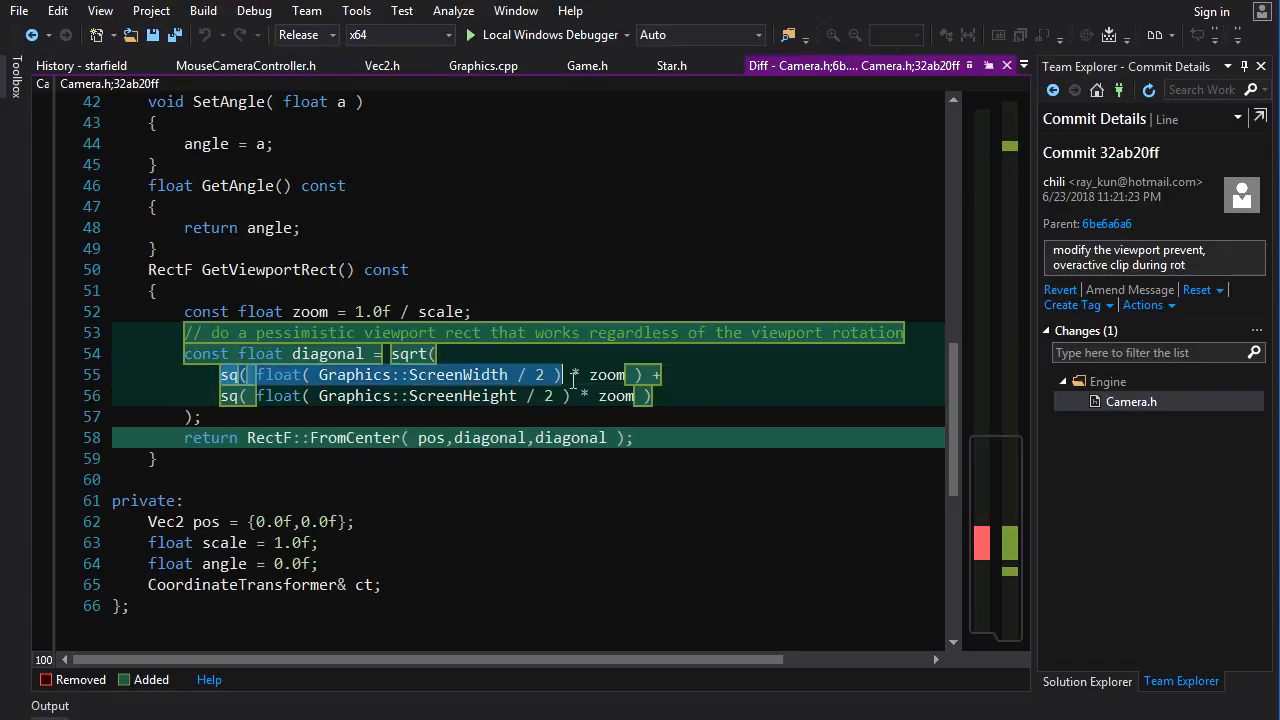
{"action": "left_click", "coordinate": [573, 378]}
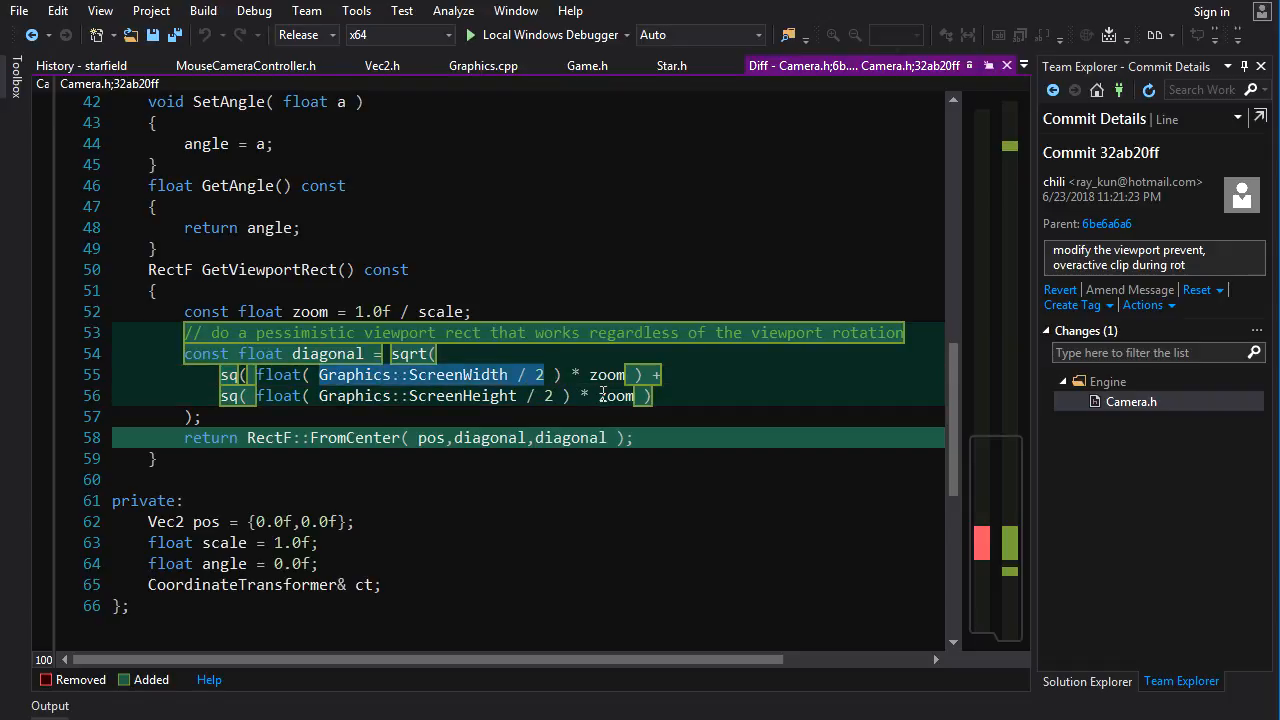
{"action": "left_click_drag", "start_coordinate": [573, 378], "coordinate": [636, 378]}
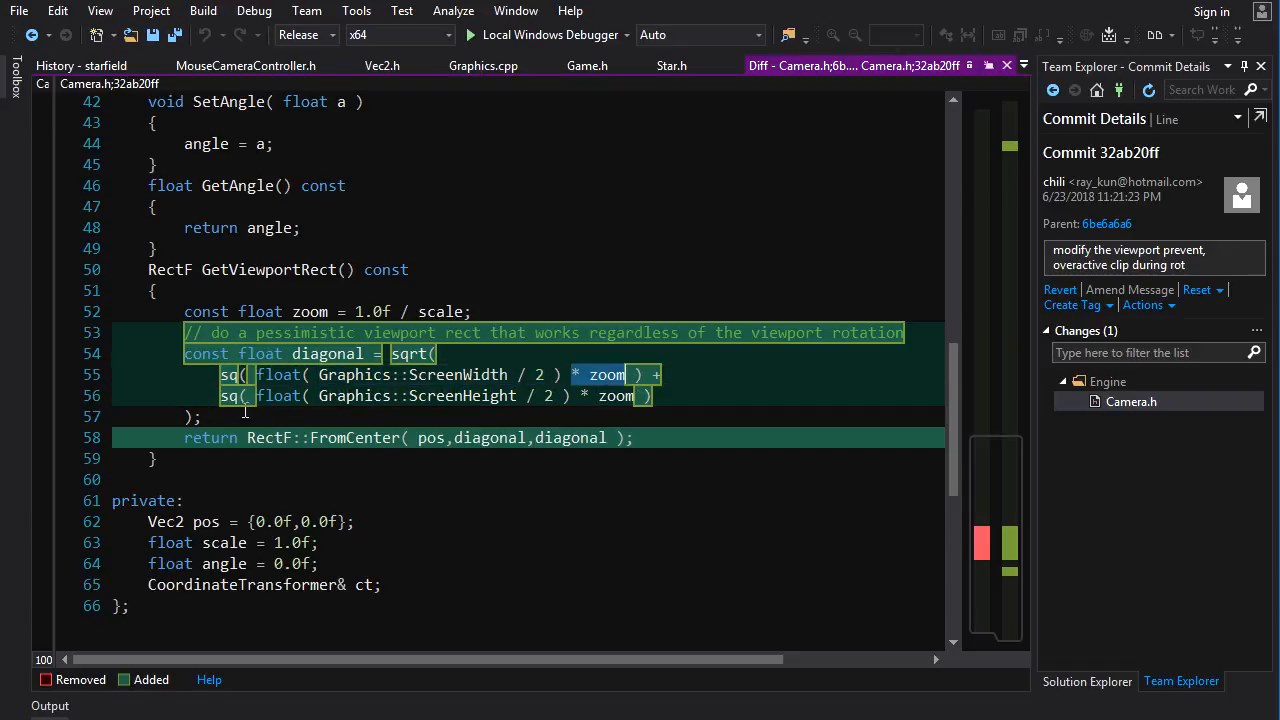
{"action": "left_click_drag", "start_coordinate": [354, 397], "coordinate": [470, 397]}
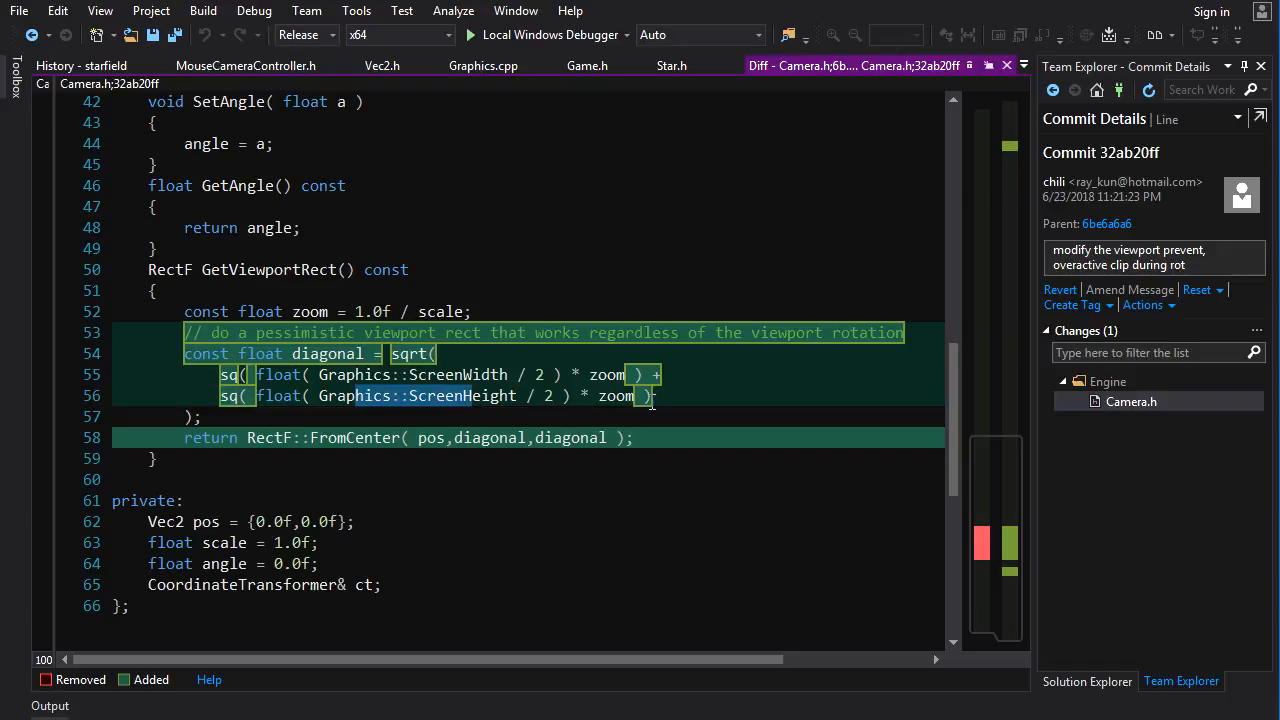
{"action": "left_click_drag", "start_coordinate": [392, 354], "coordinate": [430, 354]}
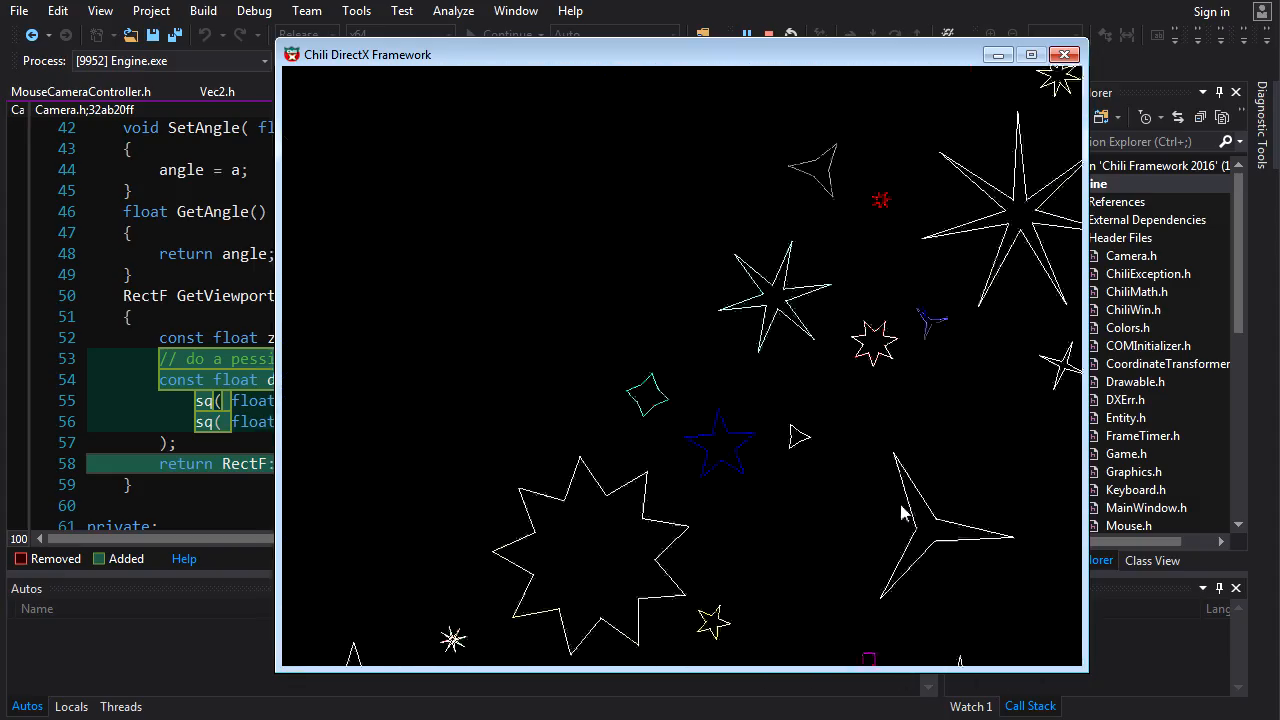
{"action": "scroll", "coordinate": [798, 262], "scroll_direction": "down", "scroll_amount": 5}
{"action": "scroll", "coordinate": [790, 300], "scroll_direction": "down", "scroll_amount": 5}
Pan the star field and rotate it with Q and E to steep tilts, checking no stars clip
{"action": "left_click_drag", "start_coordinate": [773, 362], "coordinate": [626, 370]}
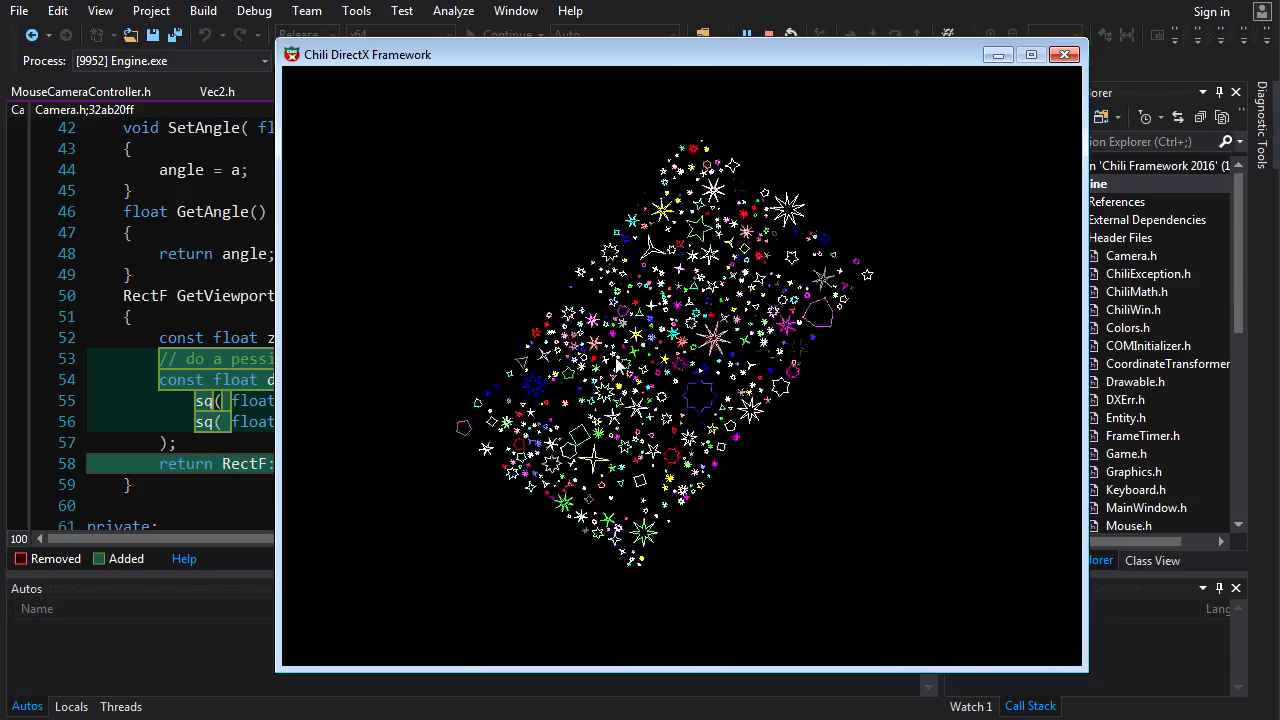
{"action": "key", "text": "q"}
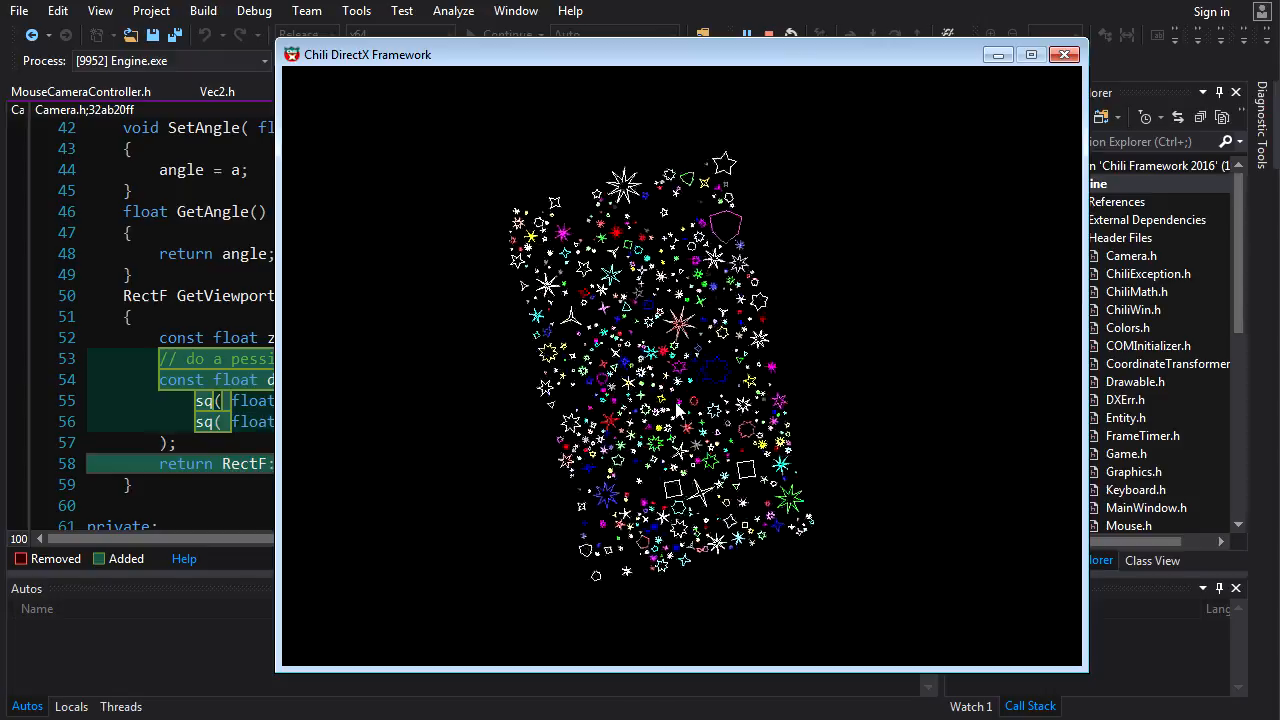
{"action": "key", "text": "q"}
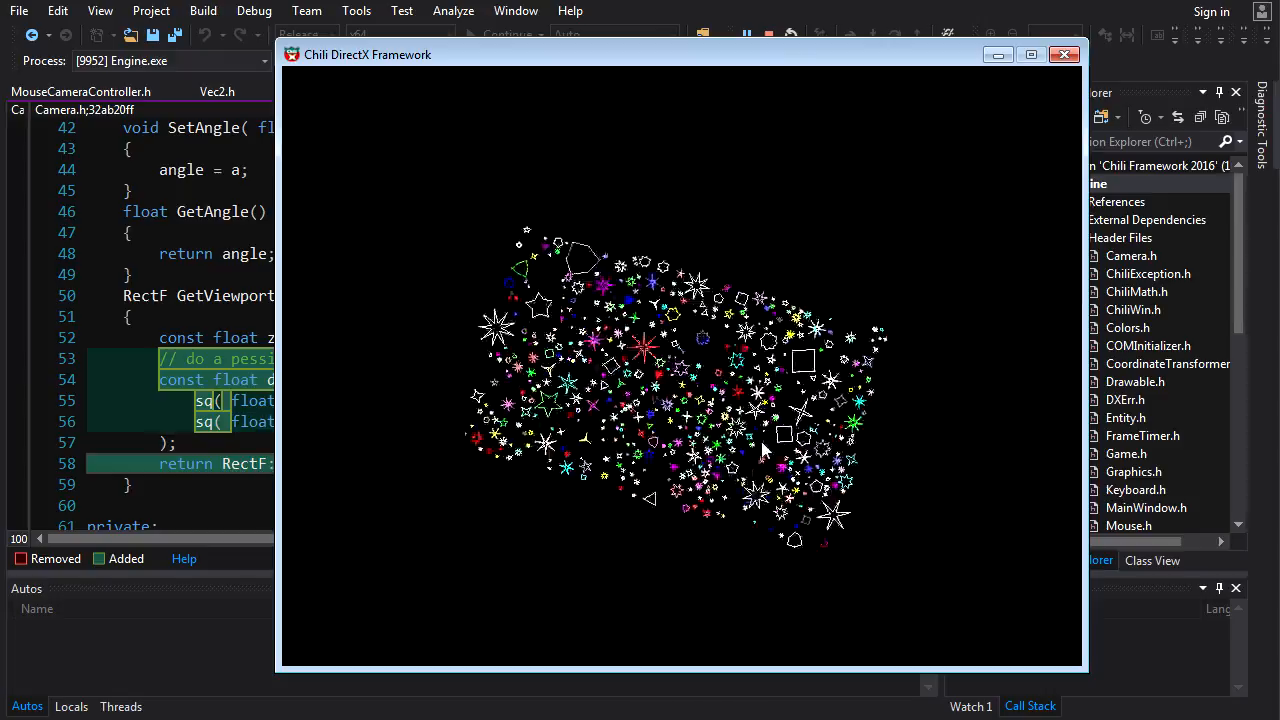
{"action": "scroll", "coordinate": [740, 430], "scroll_direction": "up", "scroll_amount": 8}
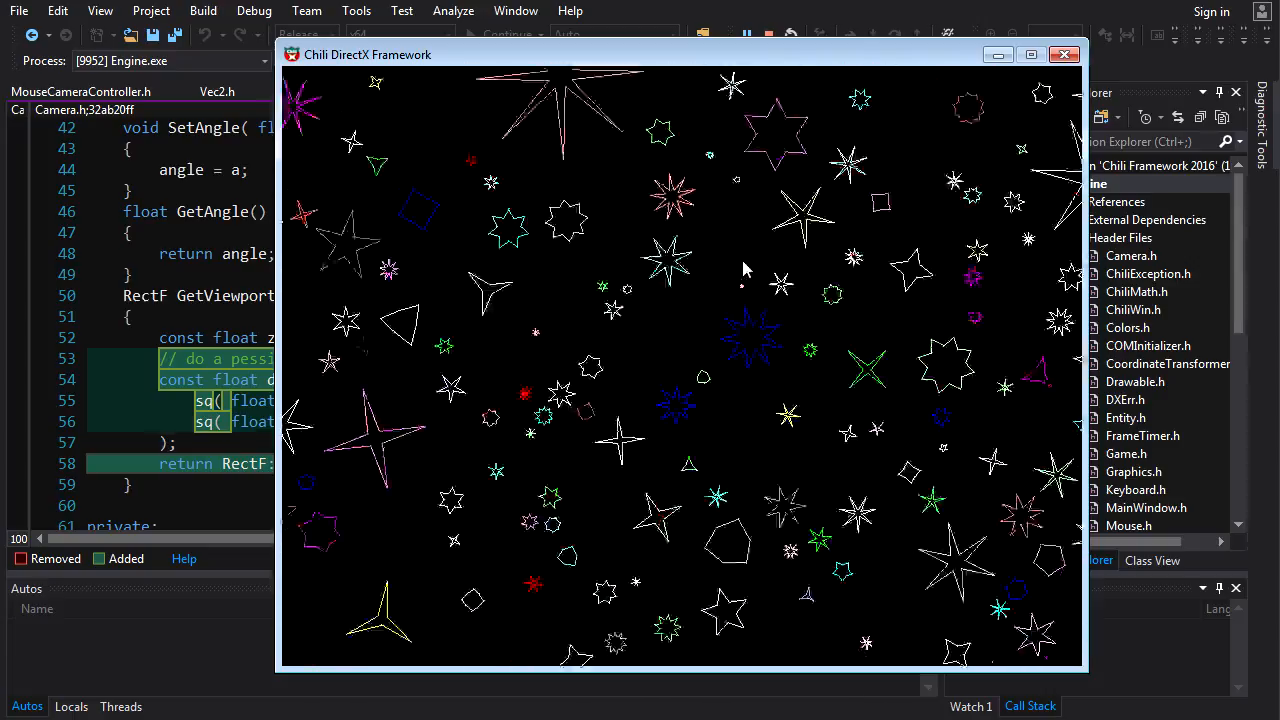
{"action": "scroll", "coordinate": [668, 480], "scroll_direction": "down", "scroll_amount": 10}
{"action": "key", "text": "e"}
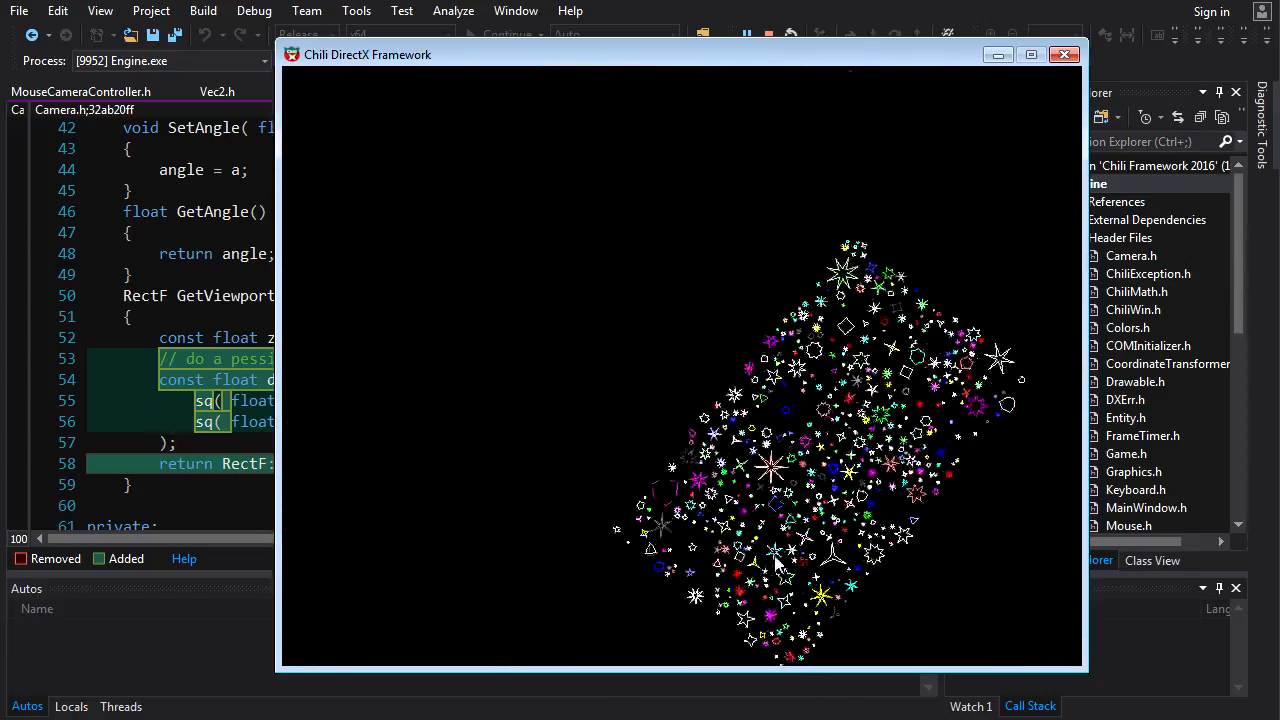
{"action": "key", "text": "e"}
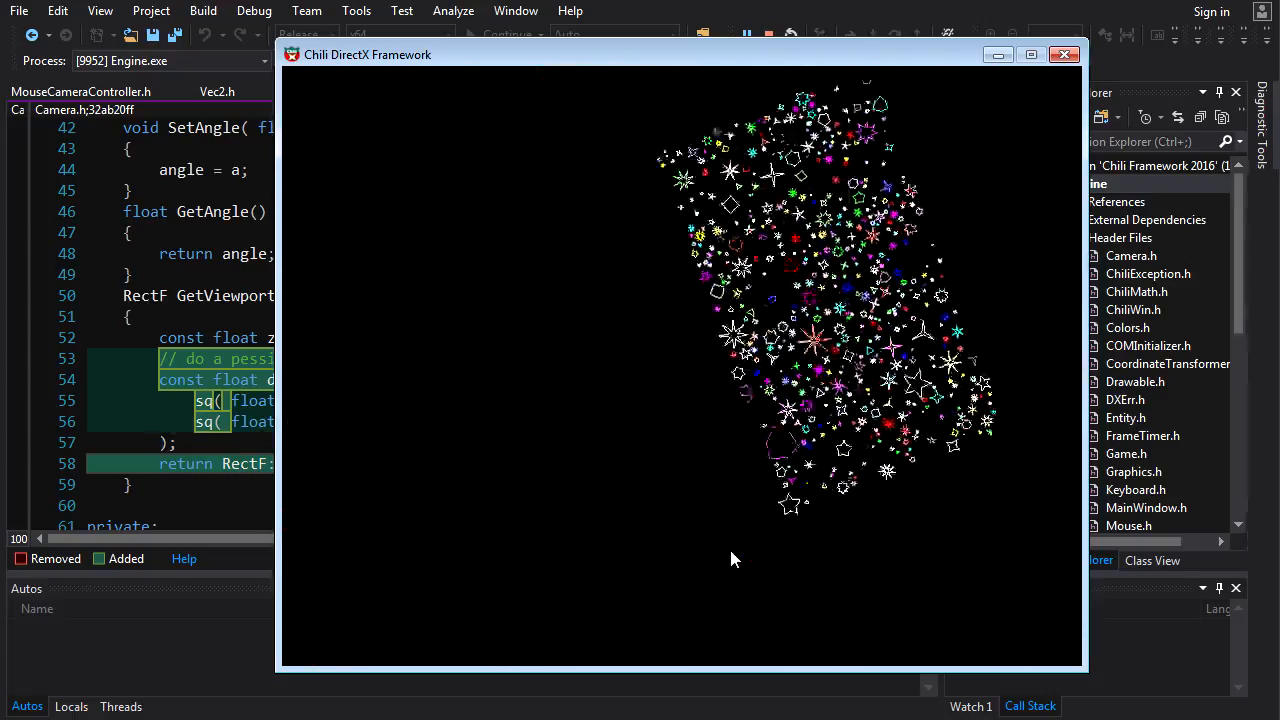